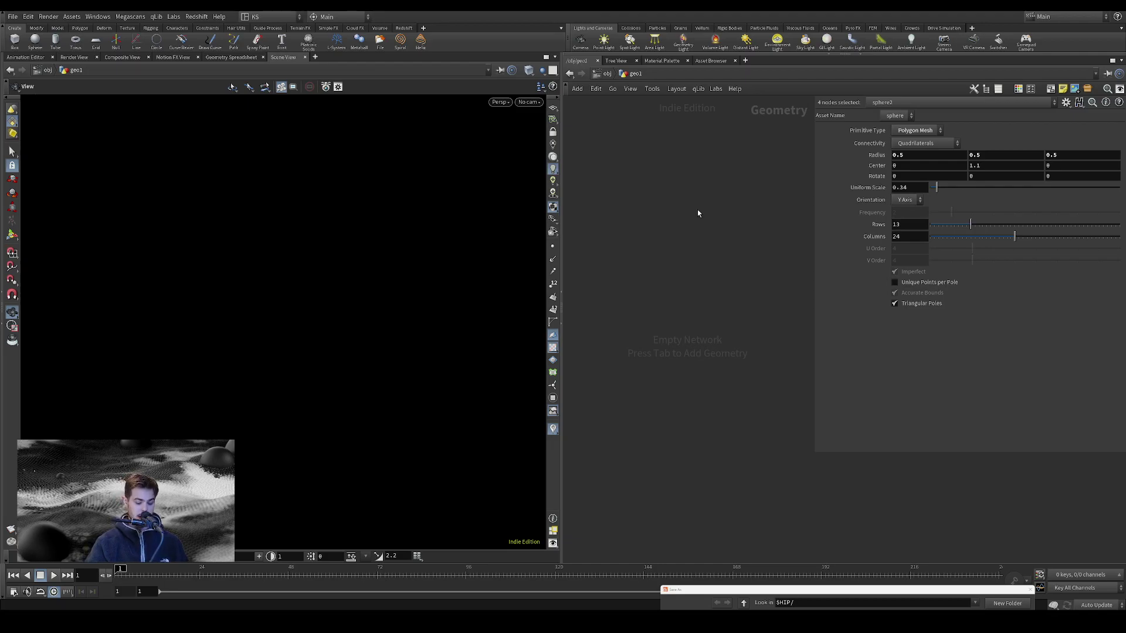
- Add a KSD_Rock_Generator node to the geo1 network and show its Main Controls parameters
key("Tab")
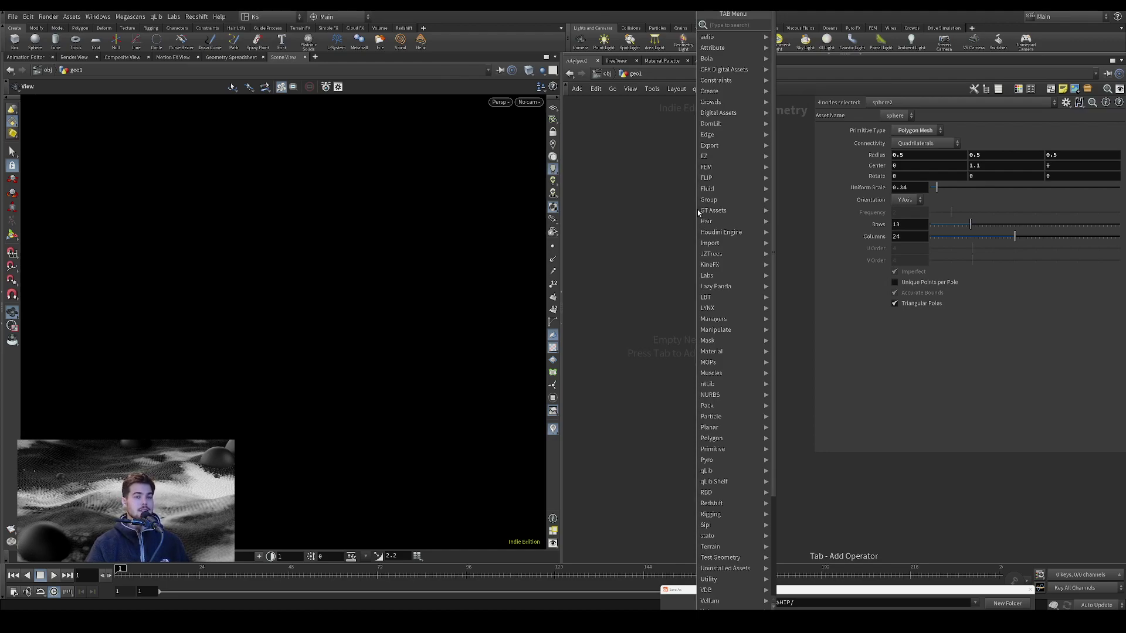
type("ksd")
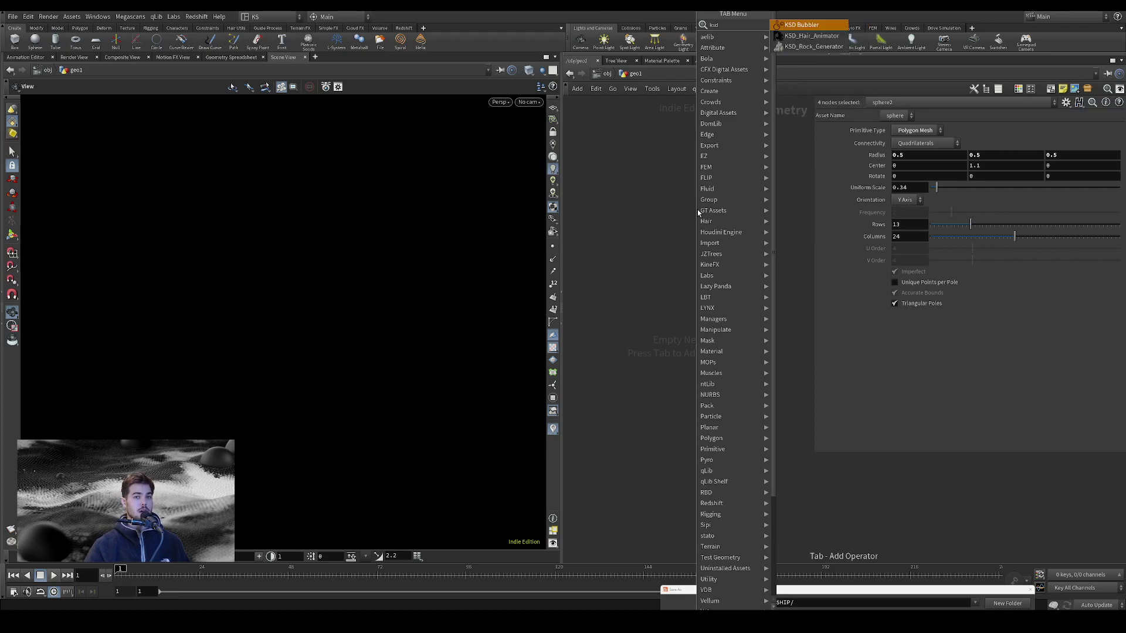
left_click(812, 47)
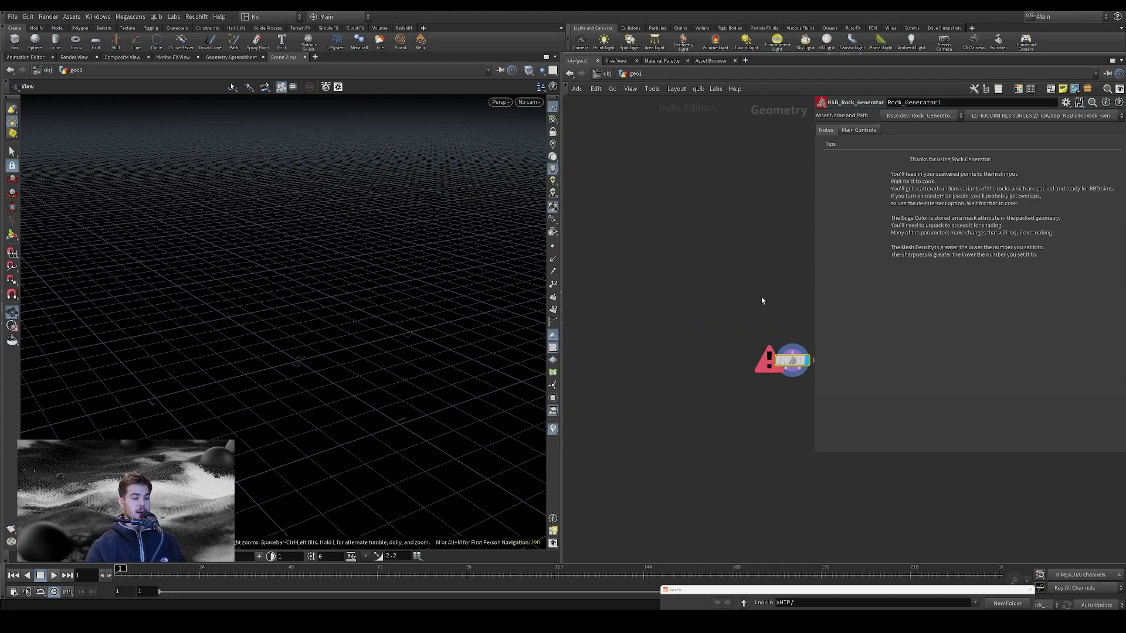
left_click_drag(815, 285, 878, 287)
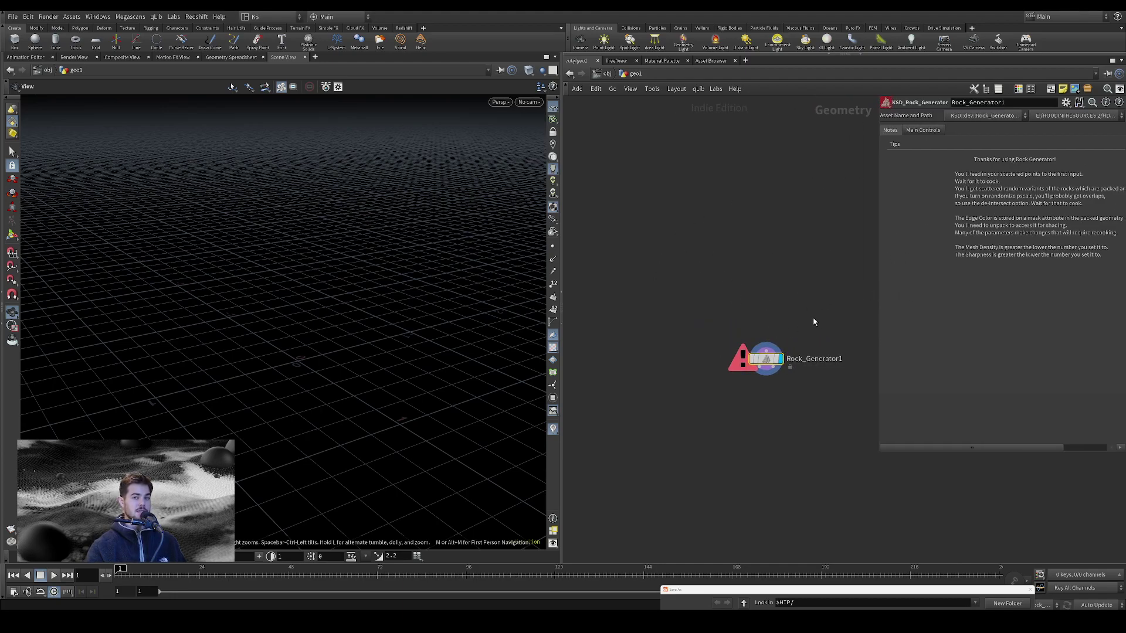
left_click(923, 132)
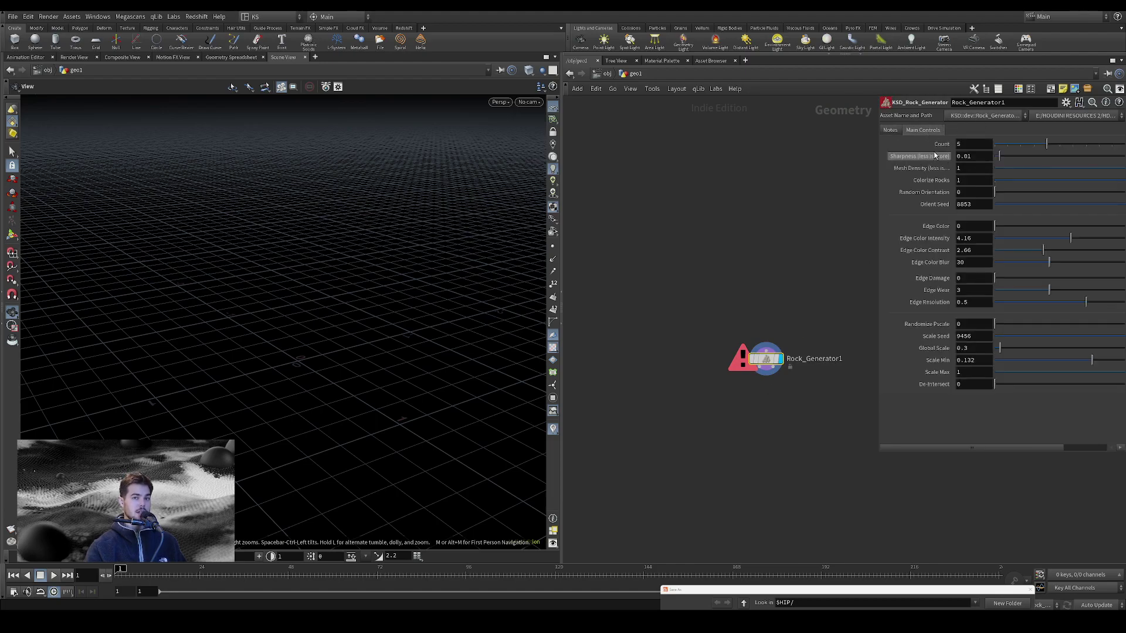
left_click_drag(877, 178, 850, 199)
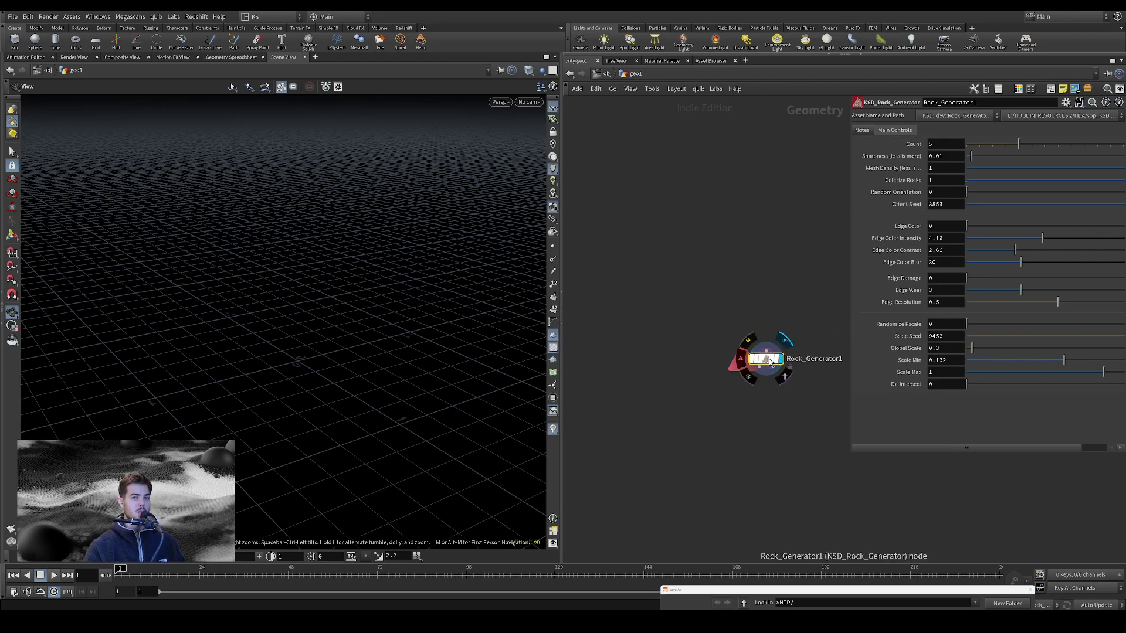
mouse_move(763, 360)
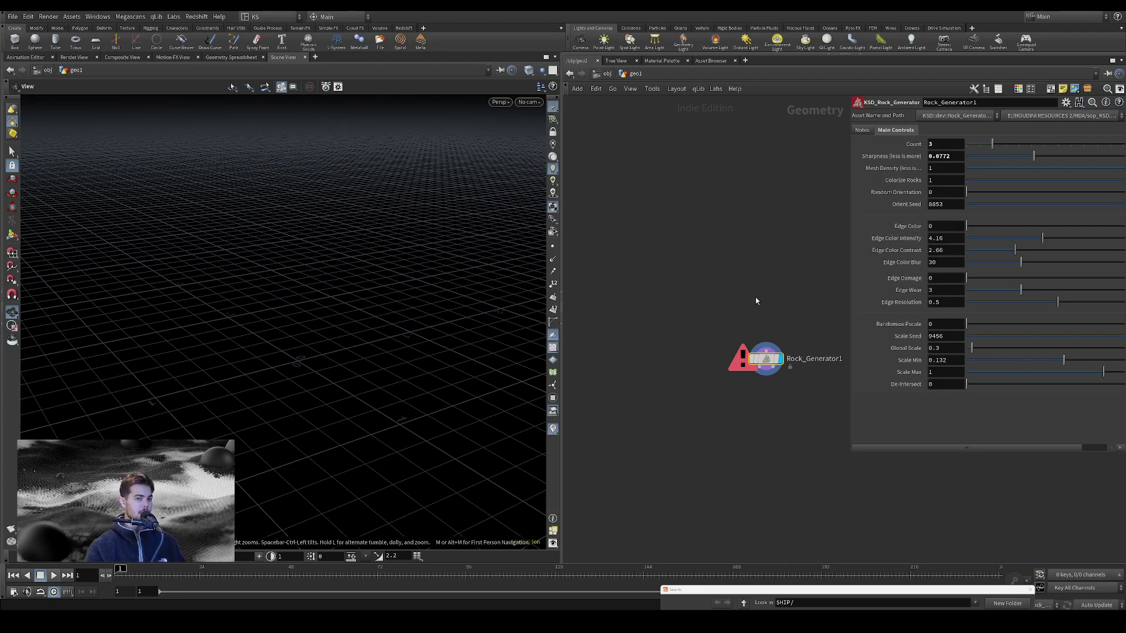
middle_click_drag(756, 301, 704, 299)
left_click(685, 235)
key("Tab")
key("Escape")
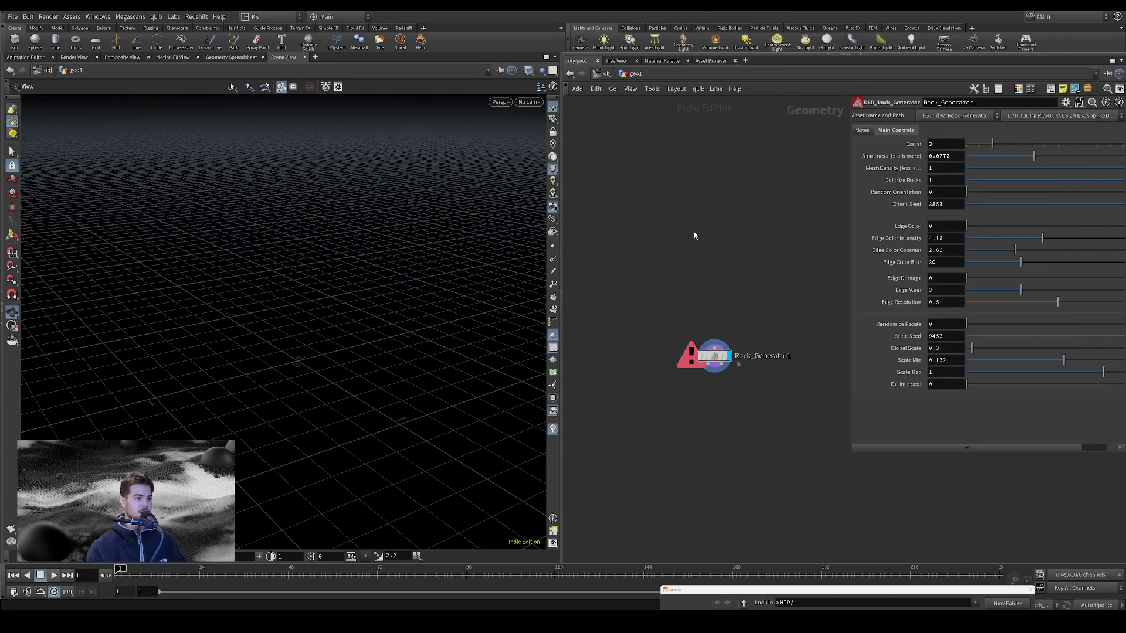
scroll(741, 261, "down", 3)
scroll(733, 247, "up", 2)
key("Tab")
type("grid")
key("Return")
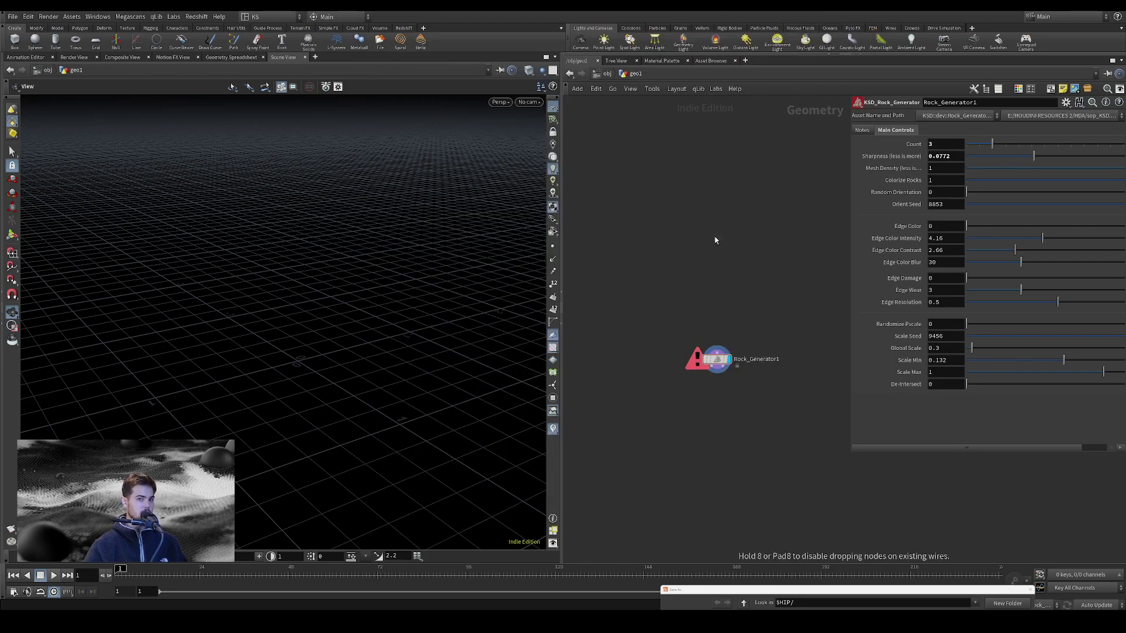
key("h")
middle_click_drag(773, 288, 728, 327)
middle_click_drag(704, 247, 691, 276)
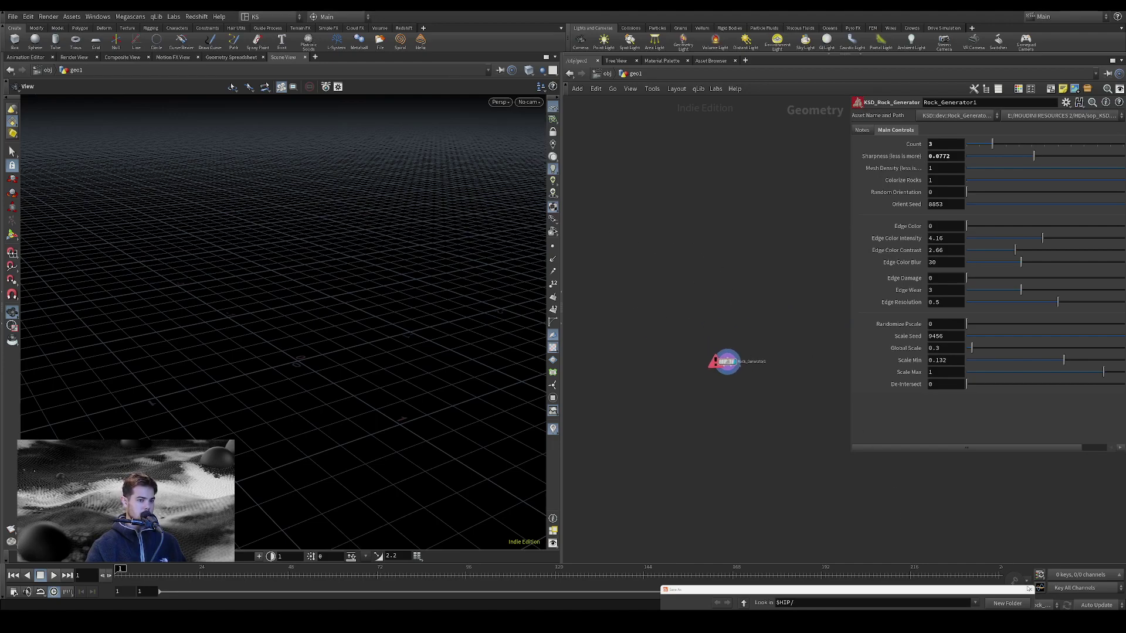
- Add a Grid node and place it above the Rock Generator node
key("Tab")
type("grid")
key("Return")
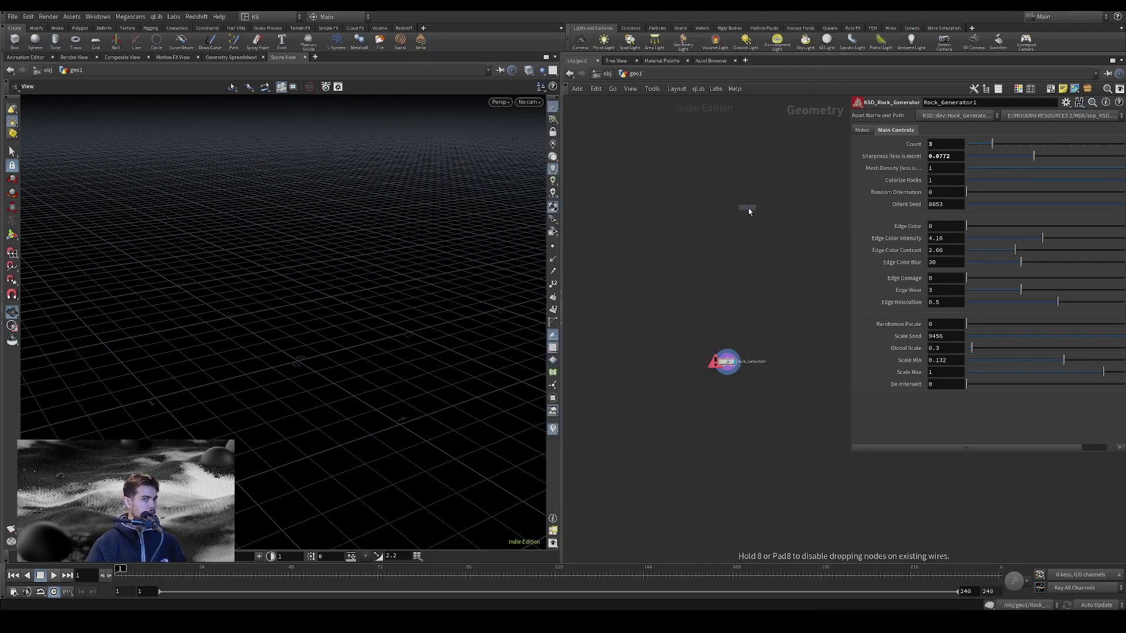
left_click(746, 213)
left_click_drag(744, 218, 717, 296)
- Add a Scatter node fed by the grid and display its scattered points
scroll(723, 297, "up", 4)
key("Tab")
type("csa")
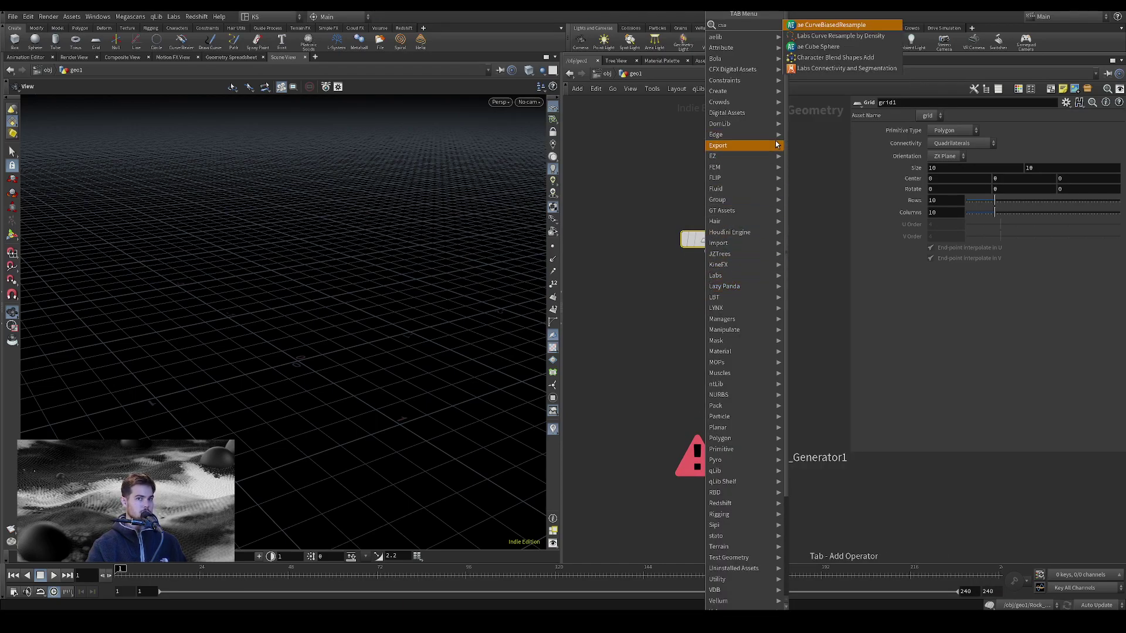
key("BackSpace")
key("BackSpace")
key("BackSpace")
type("sca")
key("Return")
key("Return")
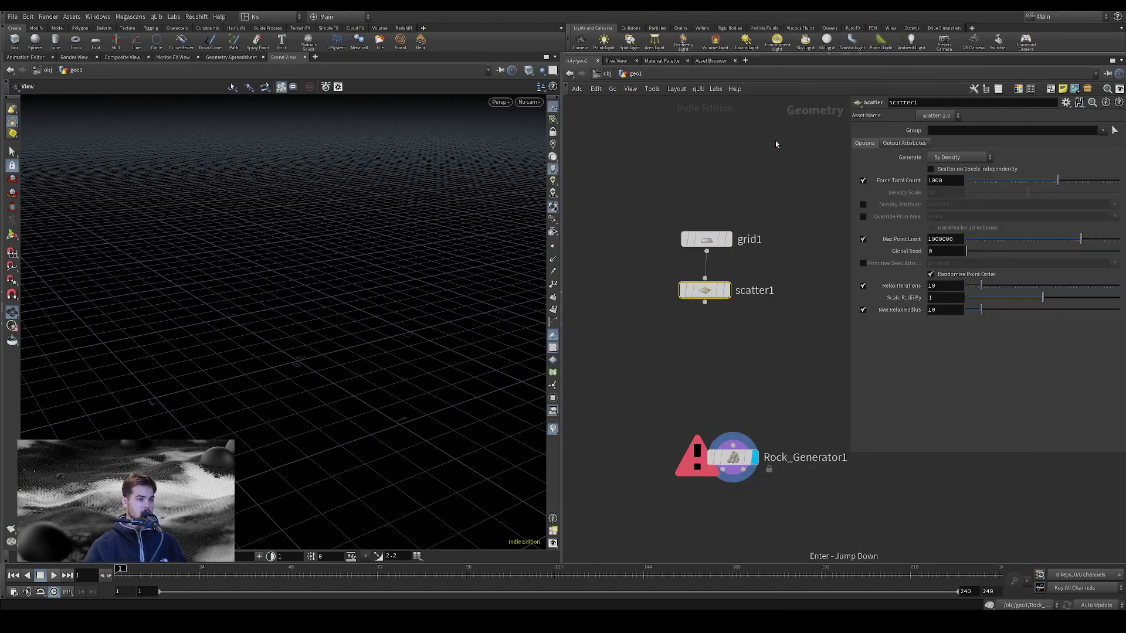
left_click(710, 293)
left_click(726, 291)
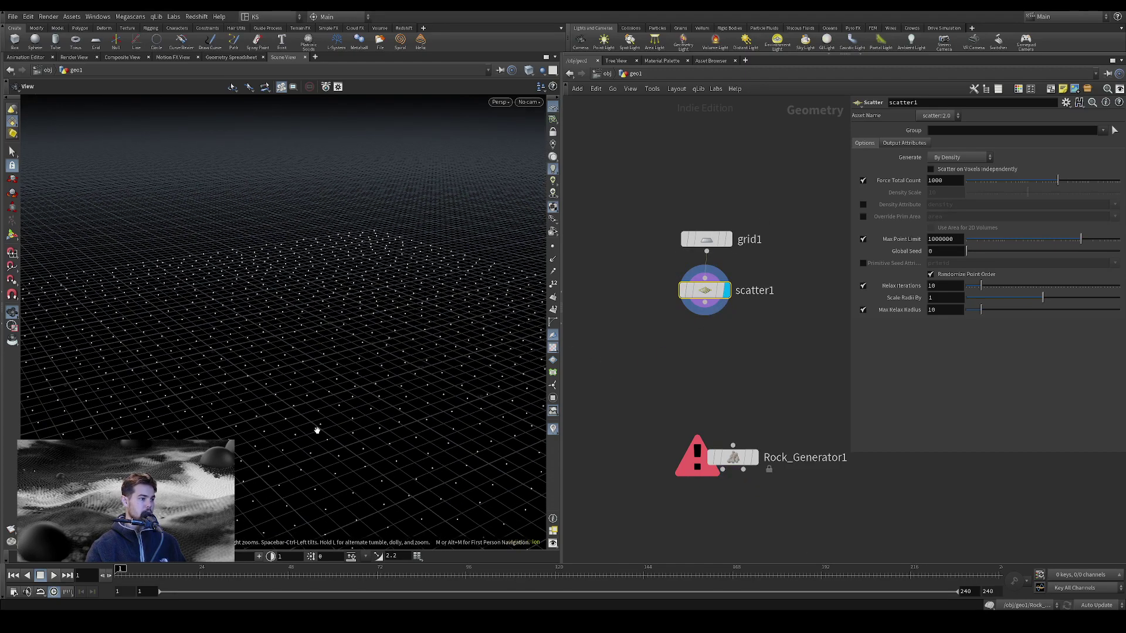
left_click_drag(348, 384, 299, 386)
left_click_drag(320, 188, 320, 367)
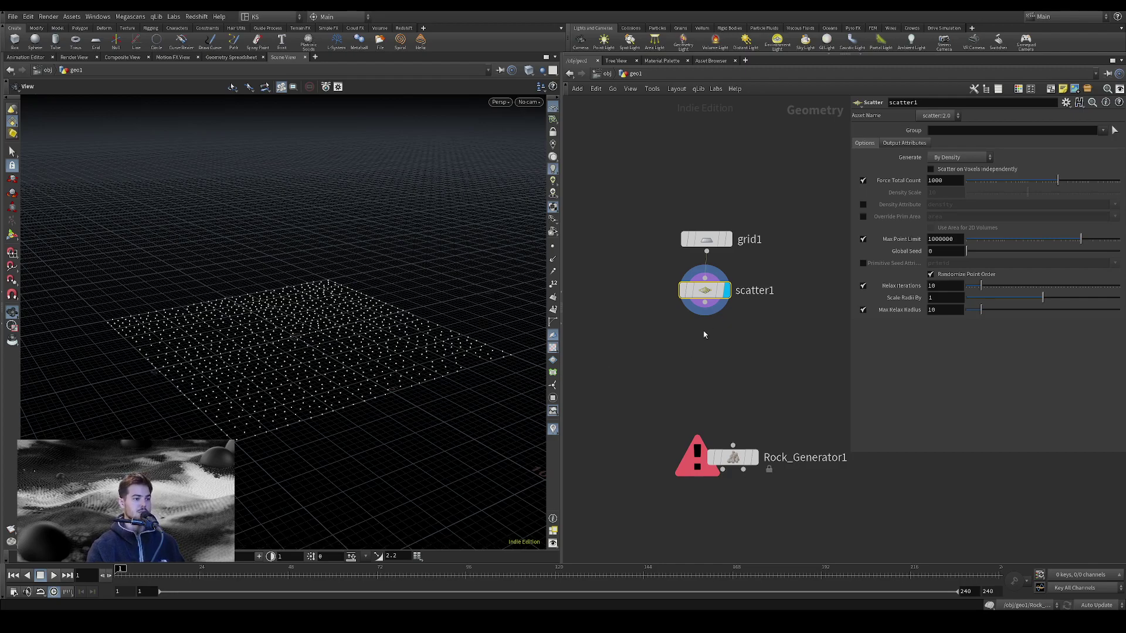
- Connect the Scatter output to the Rock Generator's first input and display the generated rocks
left_click_drag(711, 333, 733, 445)
middle_click_drag(767, 411, 801, 352)
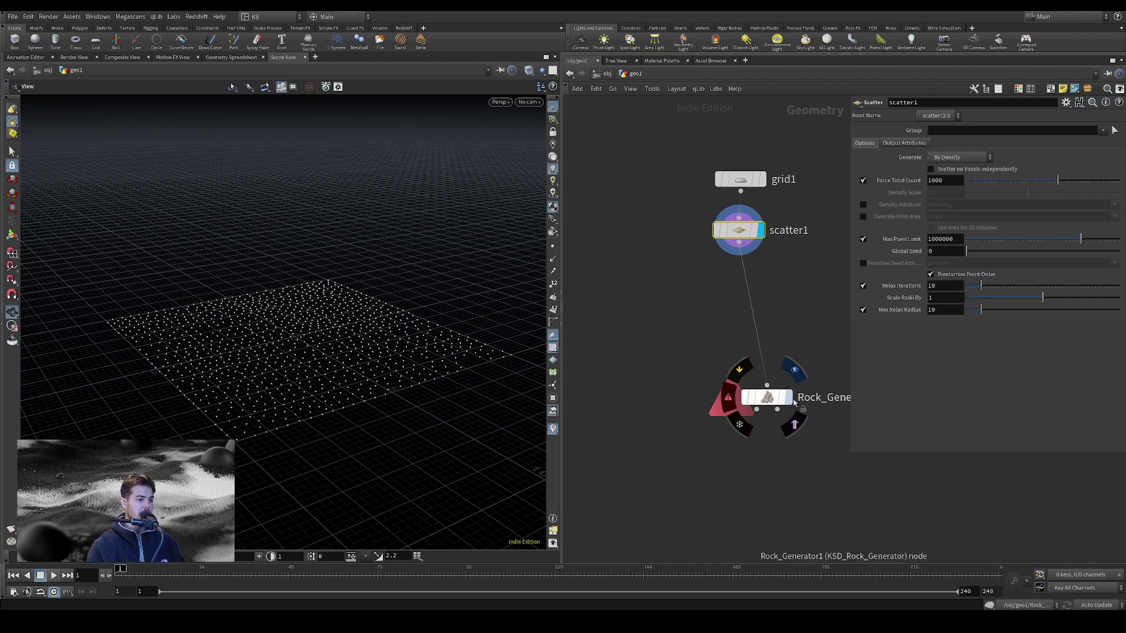
left_click(790, 399)
left_click_drag(246, 334, 231, 381)
right_click_drag(231, 382, 299, 369)
left_click_drag(298, 369, 305, 361)
right_click_drag(306, 361, 338, 312)
left_click_drag(312, 412, 268, 396)
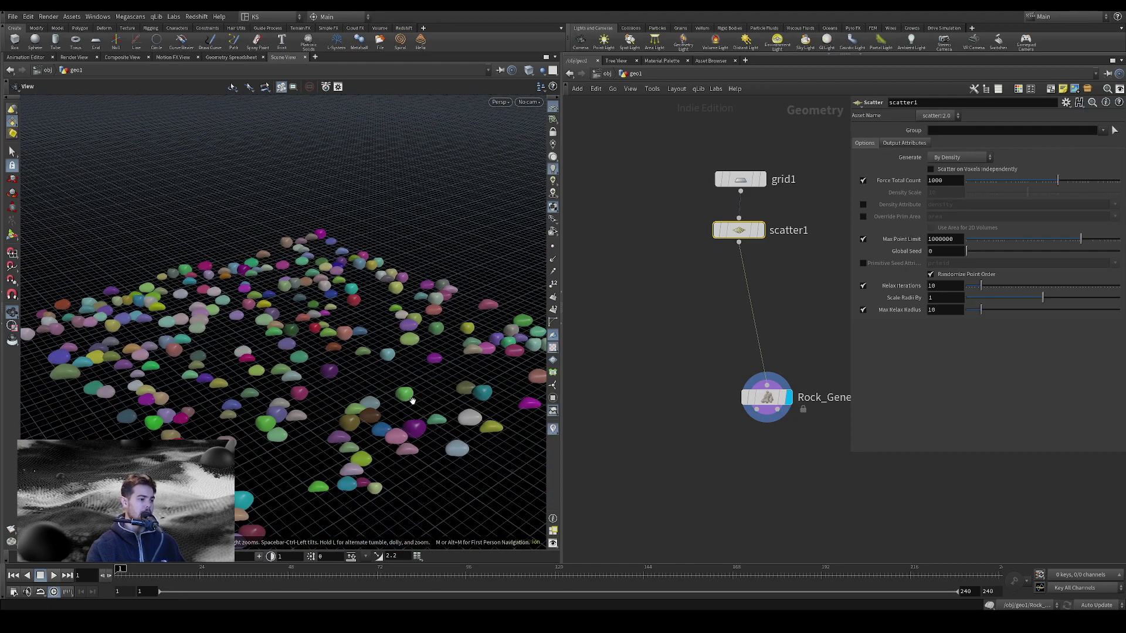
scroll(425, 403, "up", 5)
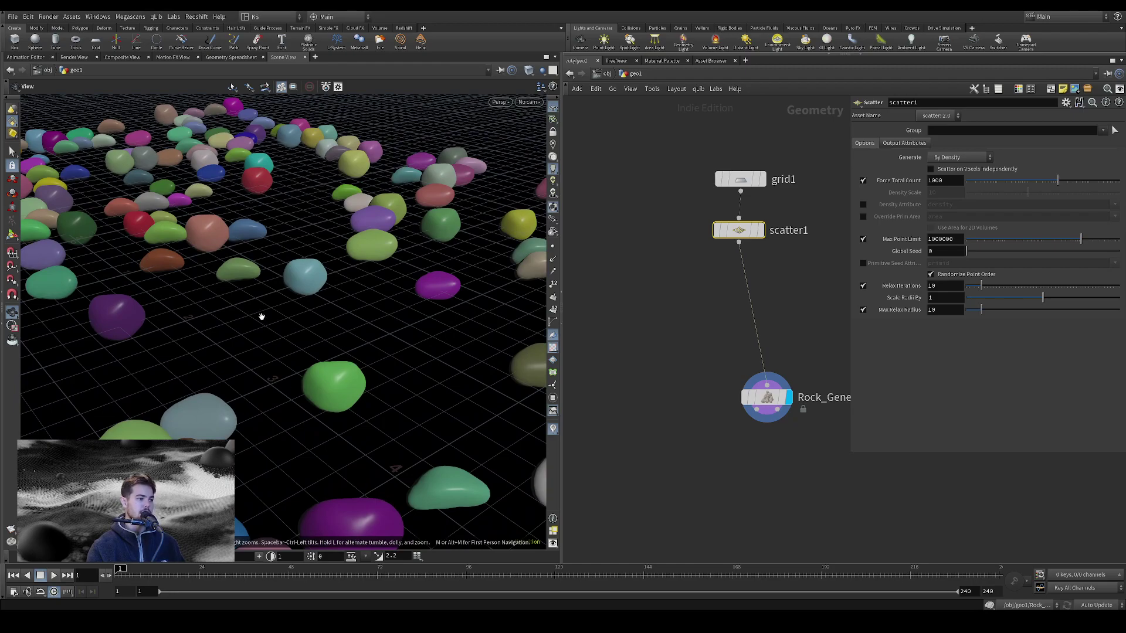
scroll(261, 319, "down", 5)
left_click_drag(262, 319, 300, 366)
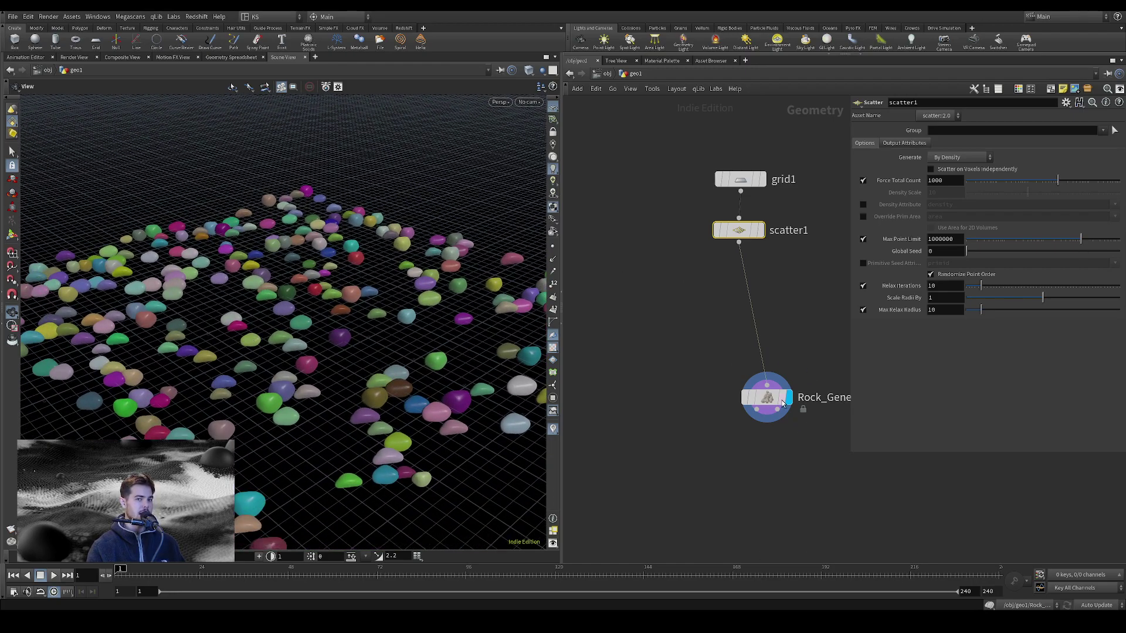
- Align the Rock Generator node directly beneath the Scatter node and set its Random Orientation to 1
left_click_drag(766, 397, 738, 299)
left_click_drag(398, 236, 237, 348)
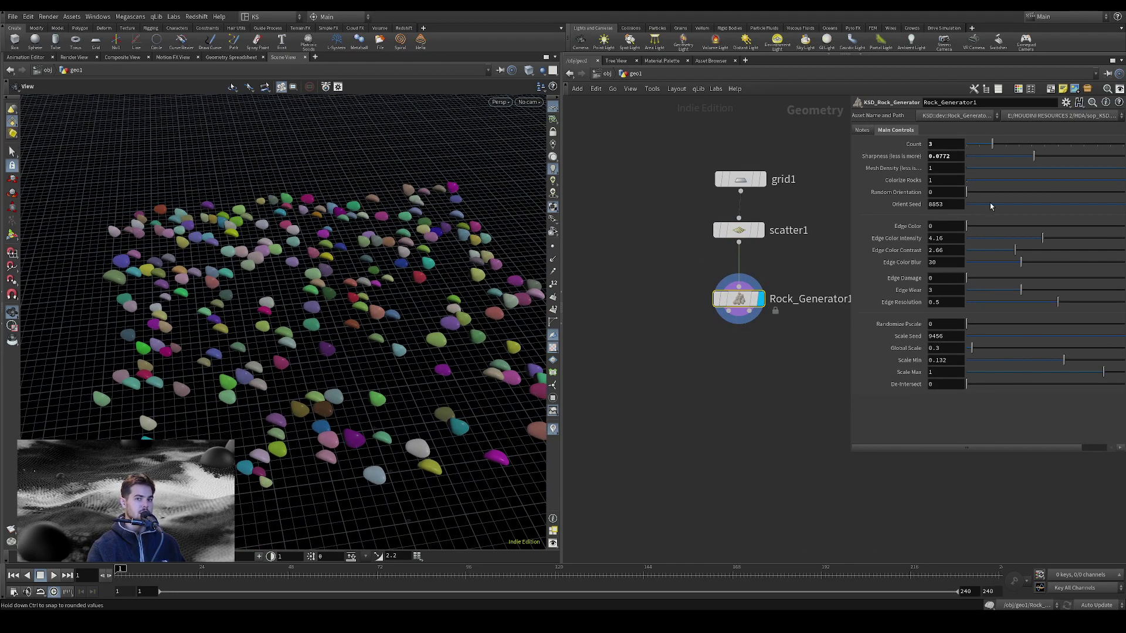
left_click(1115, 193)
- Examine the randomly oriented rocks up close and from several angles, and call up the scene's Save As dialog
left_click_drag(375, 299, 305, 341)
right_click_drag(304, 342, 387, 279)
left_click_drag(387, 279, 341, 353)
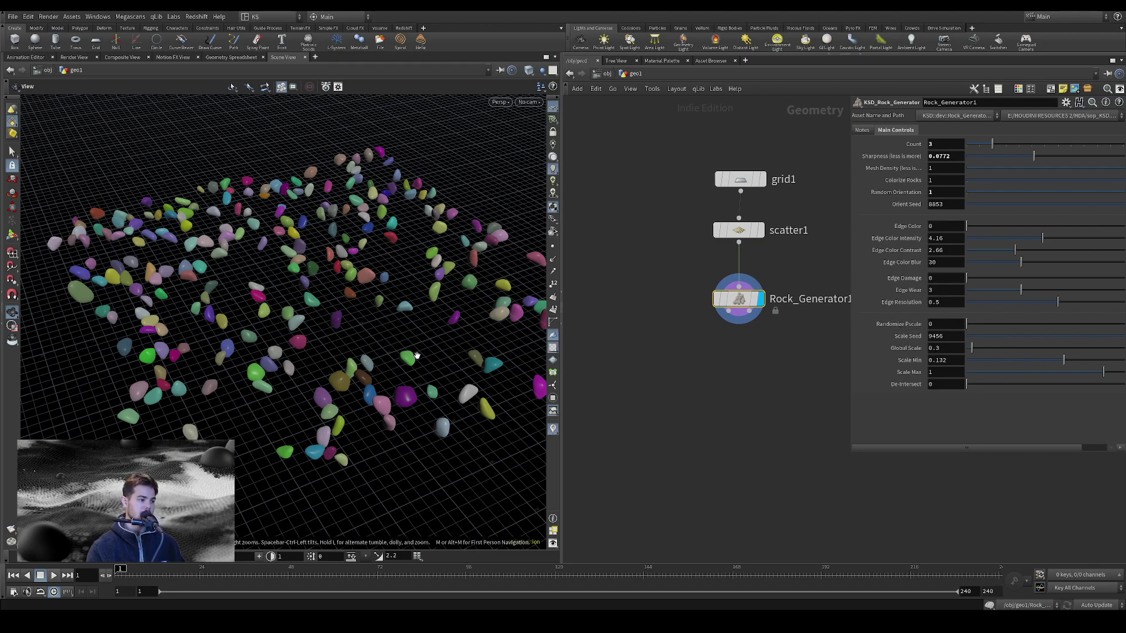
middle_click_drag(325, 328, 328, 367)
mouse_move(328, 367)
left_mouse_down()
mouse_move(329, 405)
mouse_move(333, 358)
left_mouse_up()
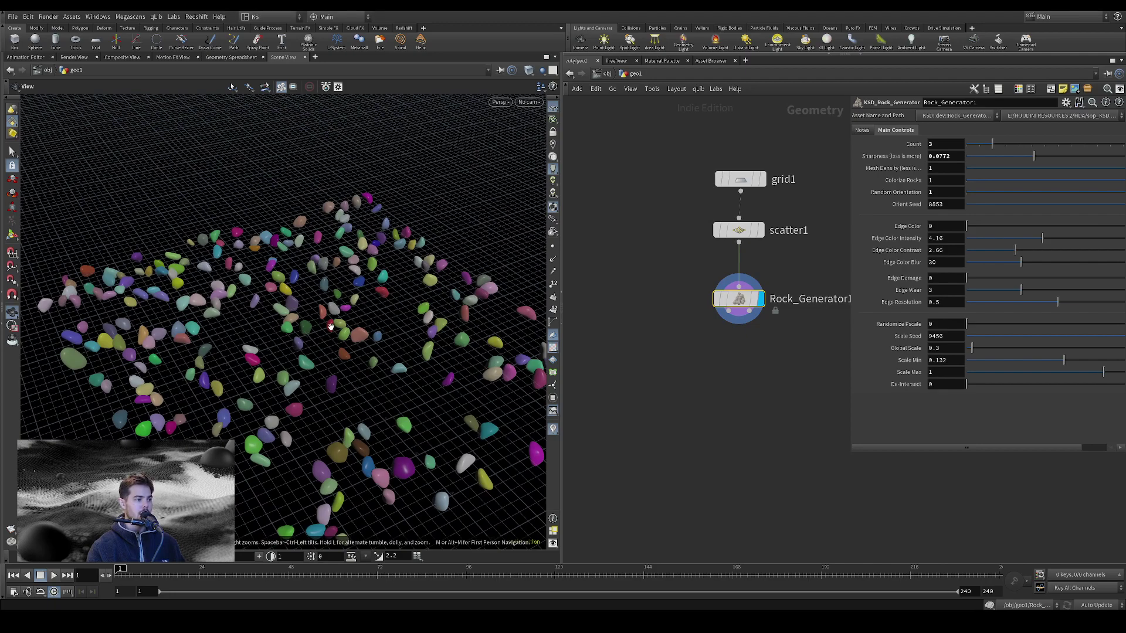
scroll(330, 326, "up", 3)
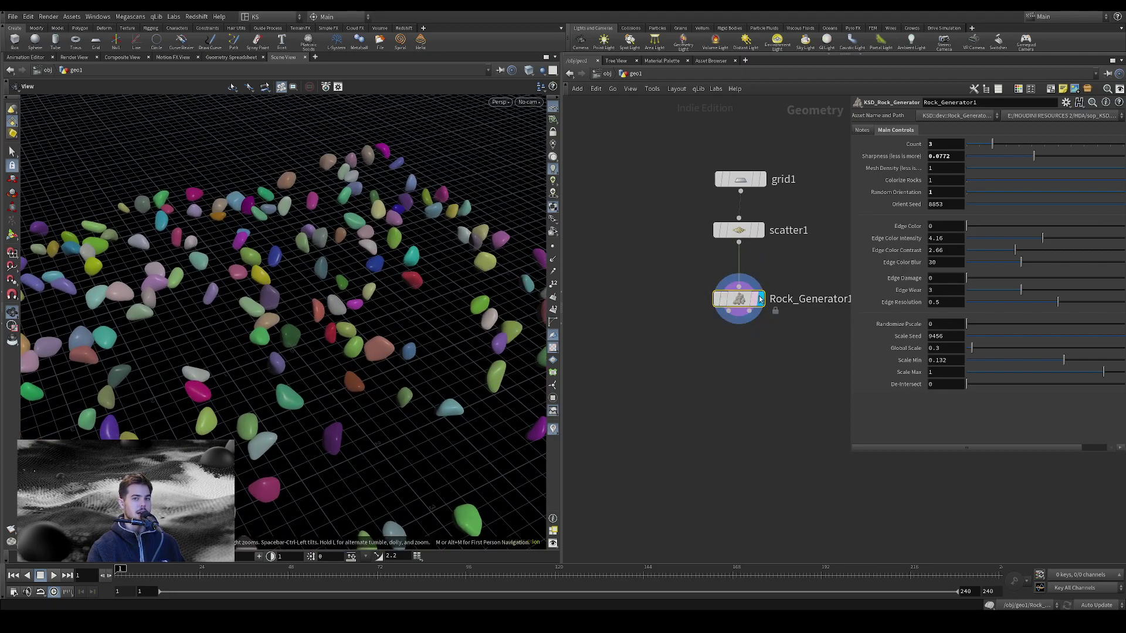
mouse_move(703, 311)
left_click_drag(411, 328, 322, 499)
right_click_drag(322, 498, 223, 428)
left_click_drag(276, 387, 257, 304)
key("ctrl+s")
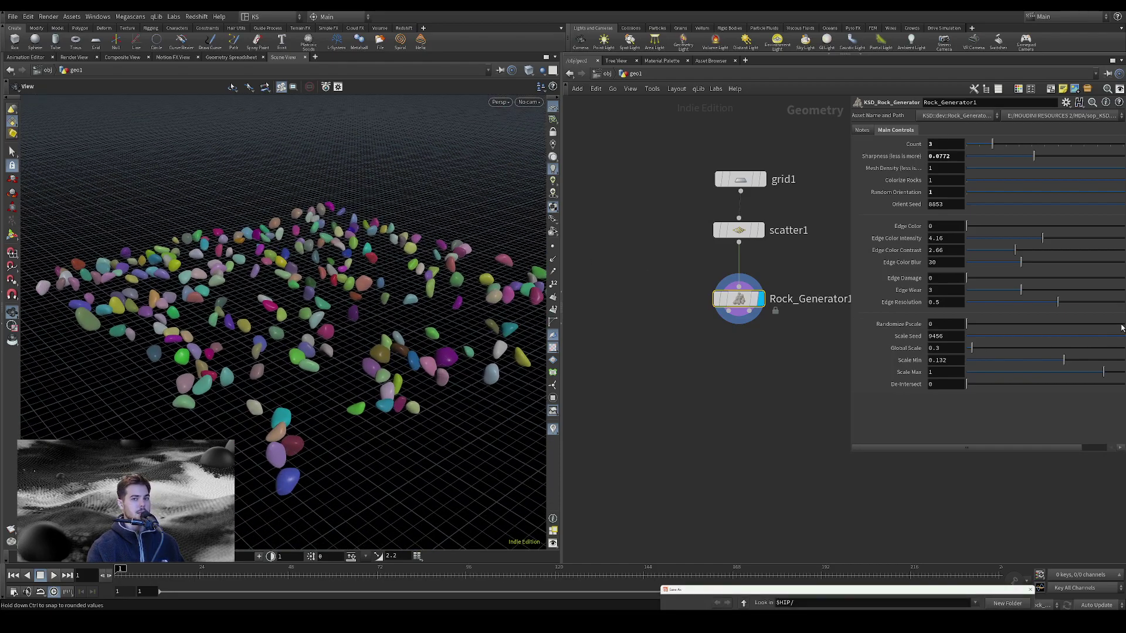
- Set the Rock Generator's Randomize Pscale to 1, Scale Min to 0.615, Scale Max to 1.192 and Global Scale to 0.43
left_click(1120, 326)
left_click_drag(334, 331, 359, 328)
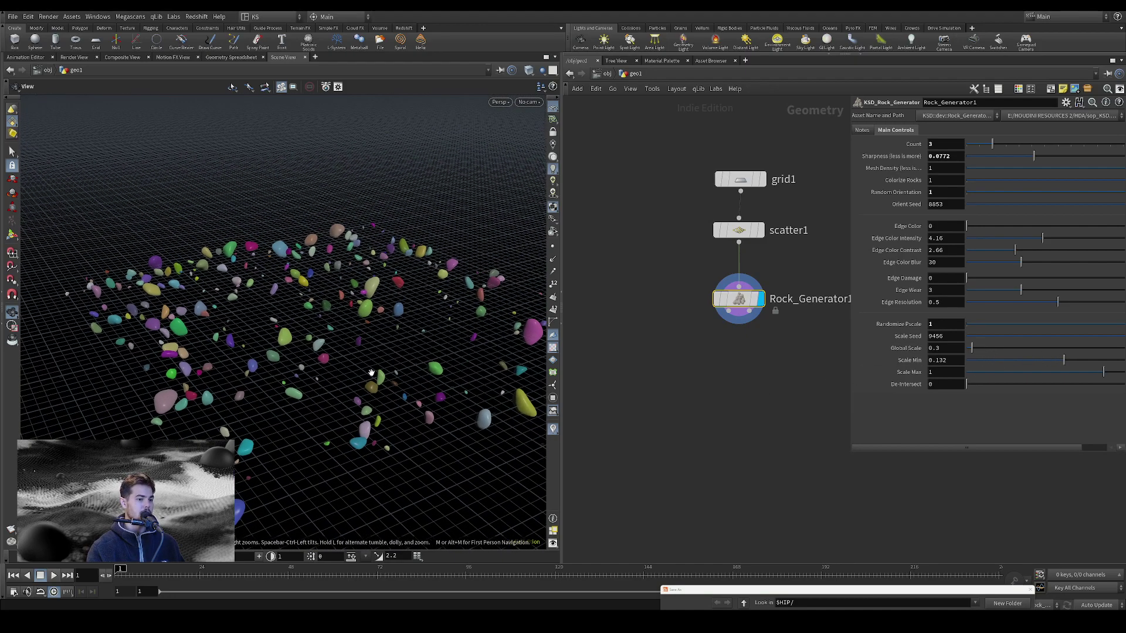
left_click_drag(1064, 360, 1113, 374)
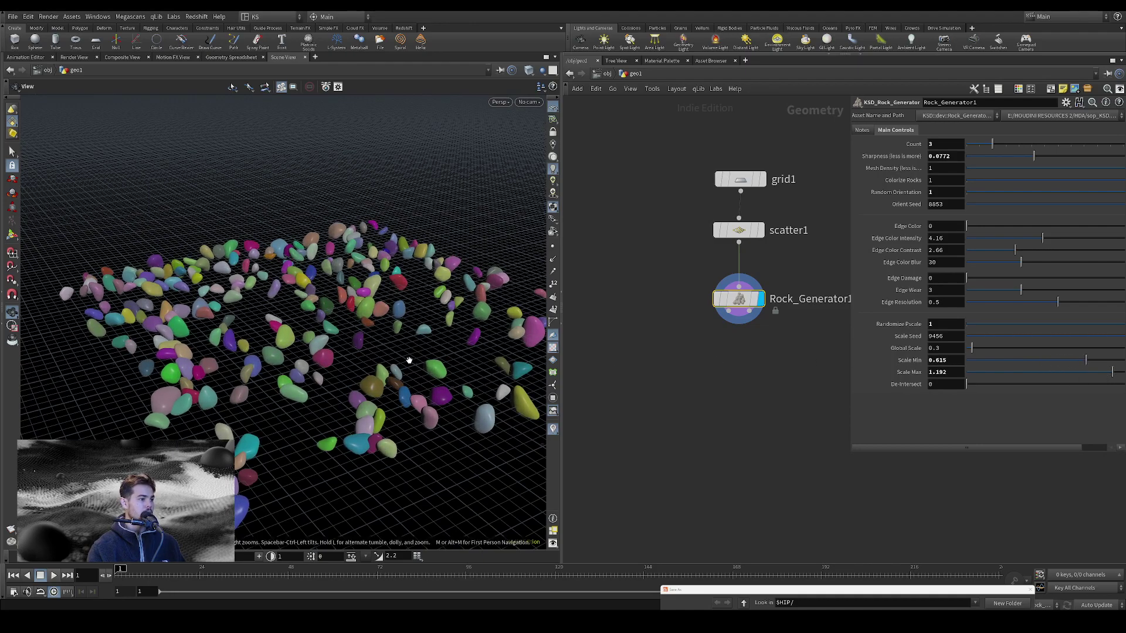
mouse_move(977, 352)
left_mouse_down()
mouse_move(989, 351)
mouse_move(977, 351)
left_mouse_up()
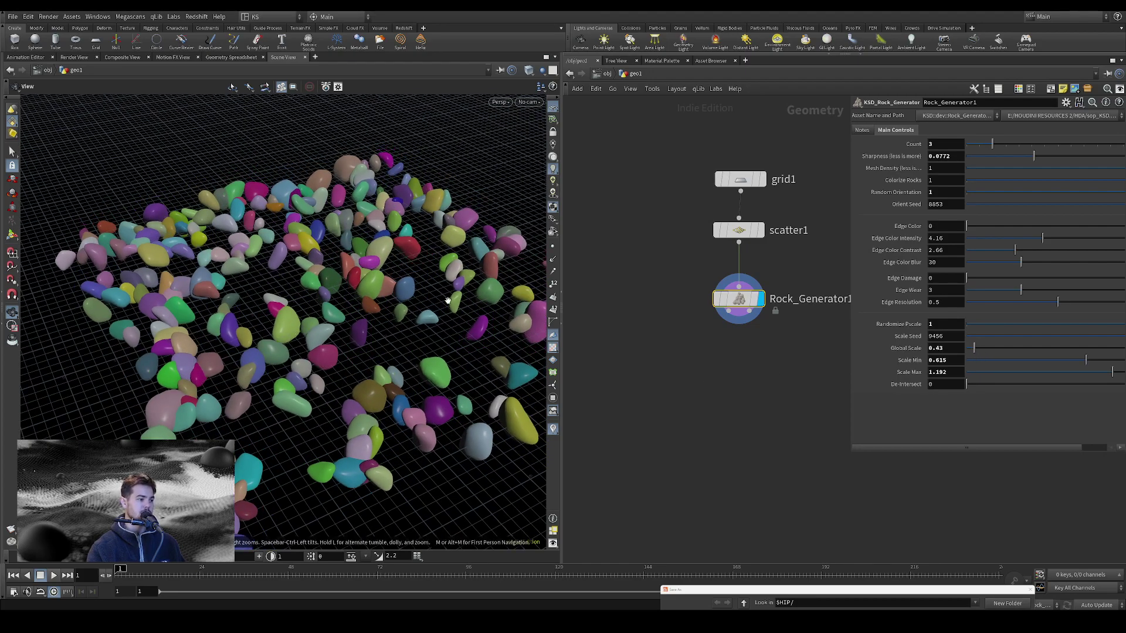
- Raise the Scatter node's Force Total Count for a denser rock field, and reselect the Rock Generator node
left_click(740, 230)
left_click_drag(1082, 181, 1071, 181)
left_click(738, 299)
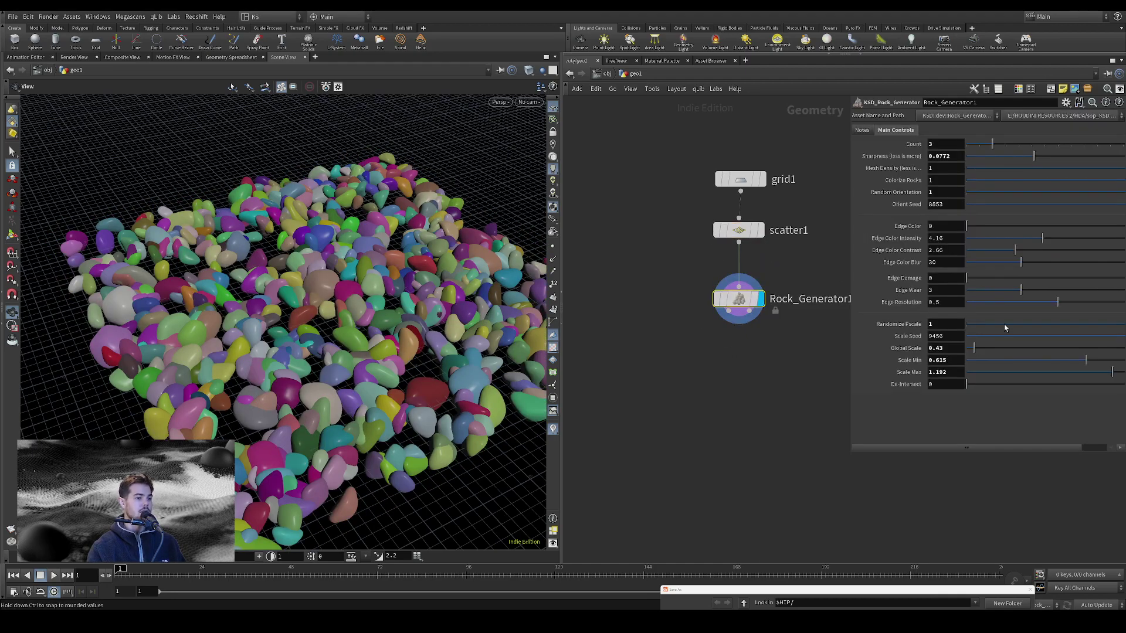
- Reduce the Rock Generator's Global Scale to 0.29 and check the overlap between rocks
left_click_drag(974, 347, 971, 350)
left_click_drag(351, 334, 365, 359)
mouse_move(365, 359)
right_mouse_down()
mouse_move(389, 343)
mouse_move(363, 359)
right_mouse_up()
left_click_drag(363, 359, 334, 351)
right_click_drag(335, 352, 370, 358)
left_click_drag(369, 358, 336, 328)
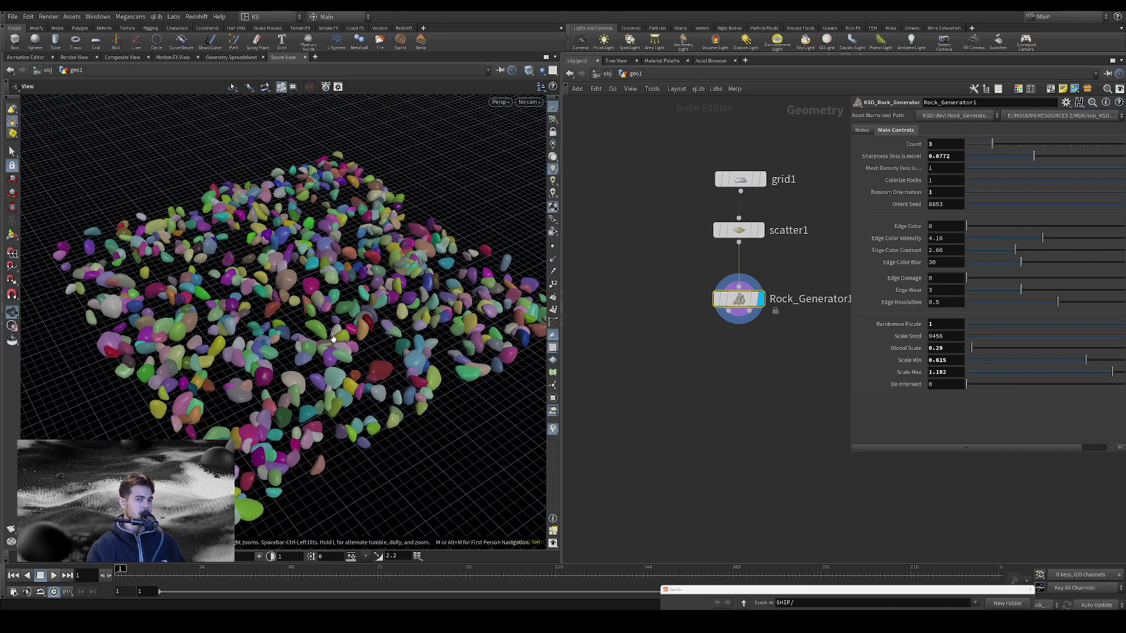
- Try De-Intersect at 1, inspect the spacing between the rocks closely, and return De-Intersect to 0
left_click(1122, 386)
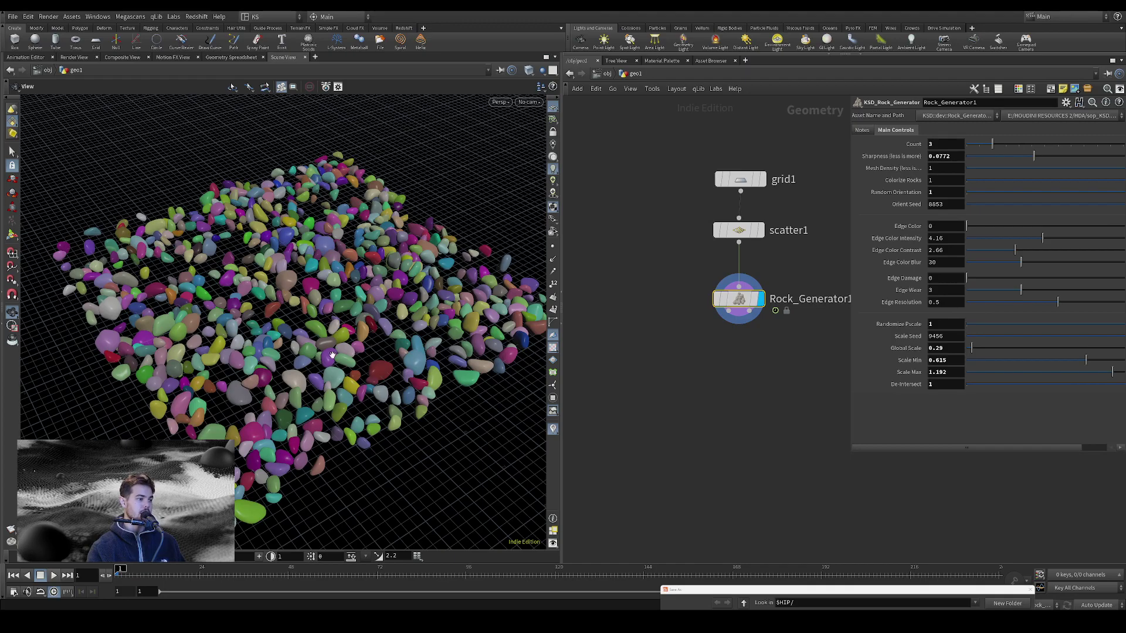
scroll(327, 356, "up", 10)
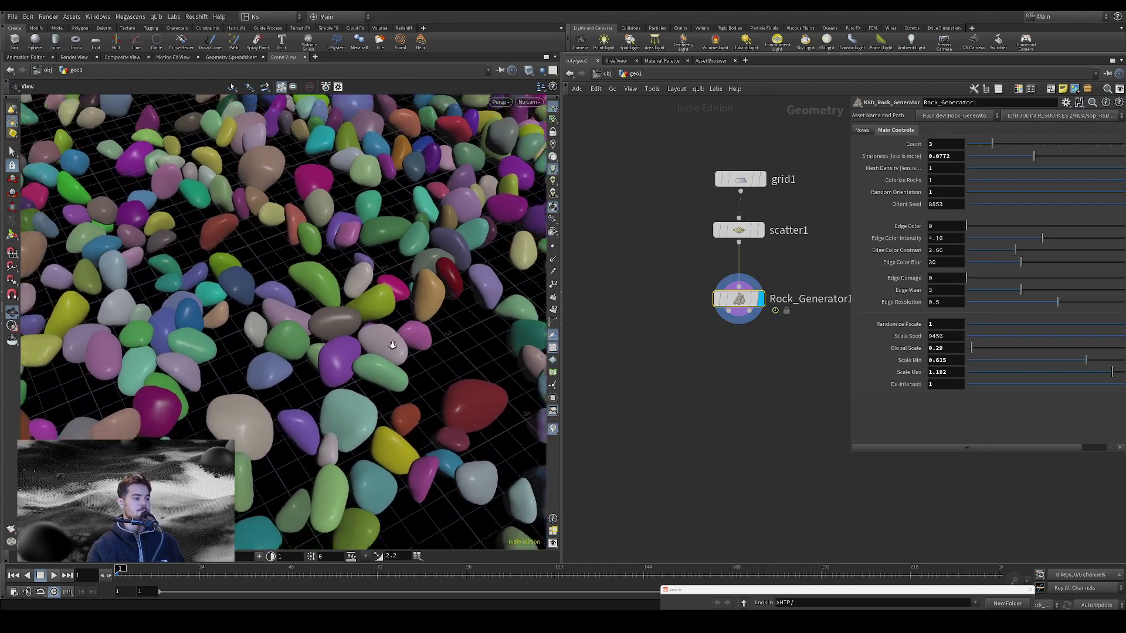
right_click_drag(386, 354, 434, 262)
middle_click_drag(435, 262, 326, 395)
left_click_drag(326, 395, 316, 433)
right_click_drag(316, 434, 211, 431)
middle_click_drag(211, 432, 318, 426)
left_click_drag(317, 426, 352, 358)
middle_click_drag(352, 358, 326, 395)
right_click_drag(325, 395, 290, 348)
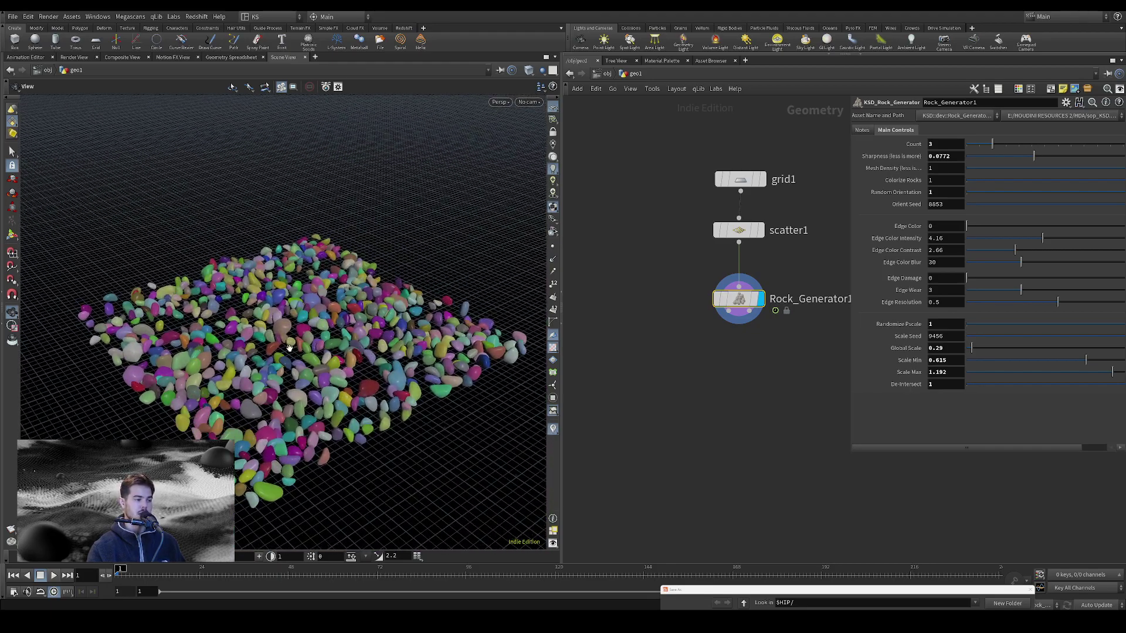
left_click(971, 384)
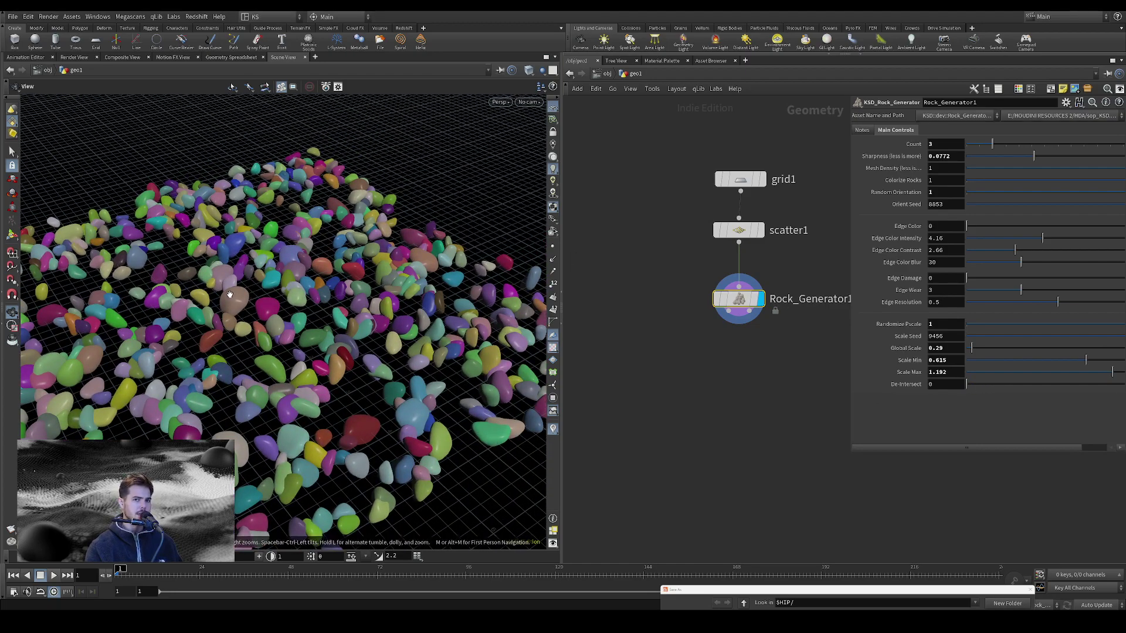
- Set the Rock Generator's Sharpness to 0.0231 and inspect the rock edges up close
scroll(408, 410, "up", 5)
left_click(984, 156)
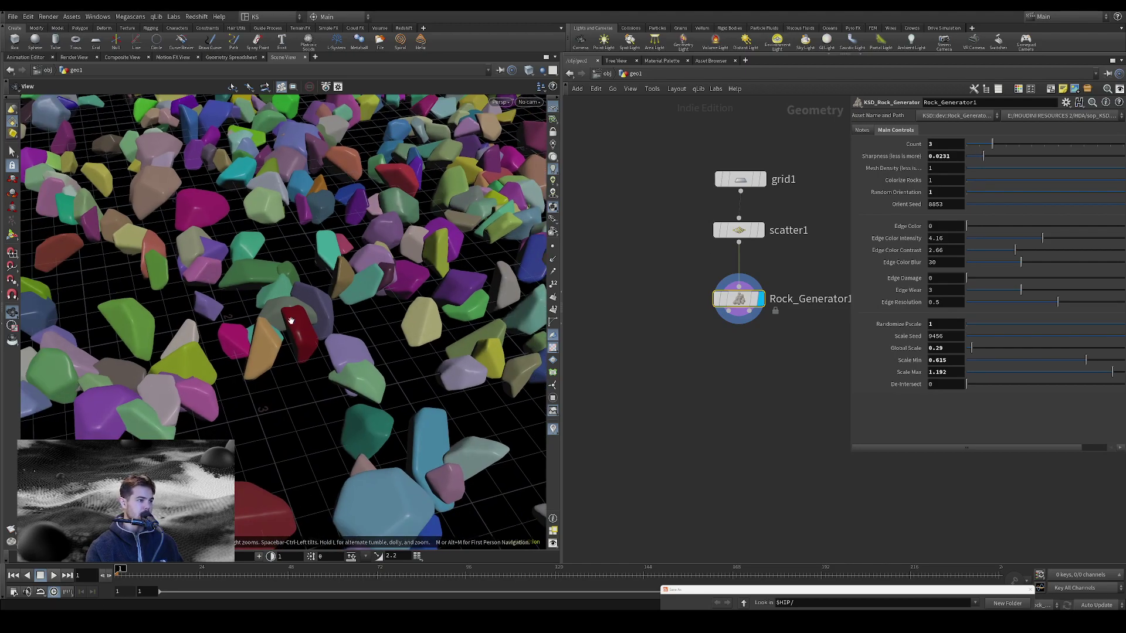
scroll(281, 320, "up", 3)
scroll(119, 384, "down", 2)
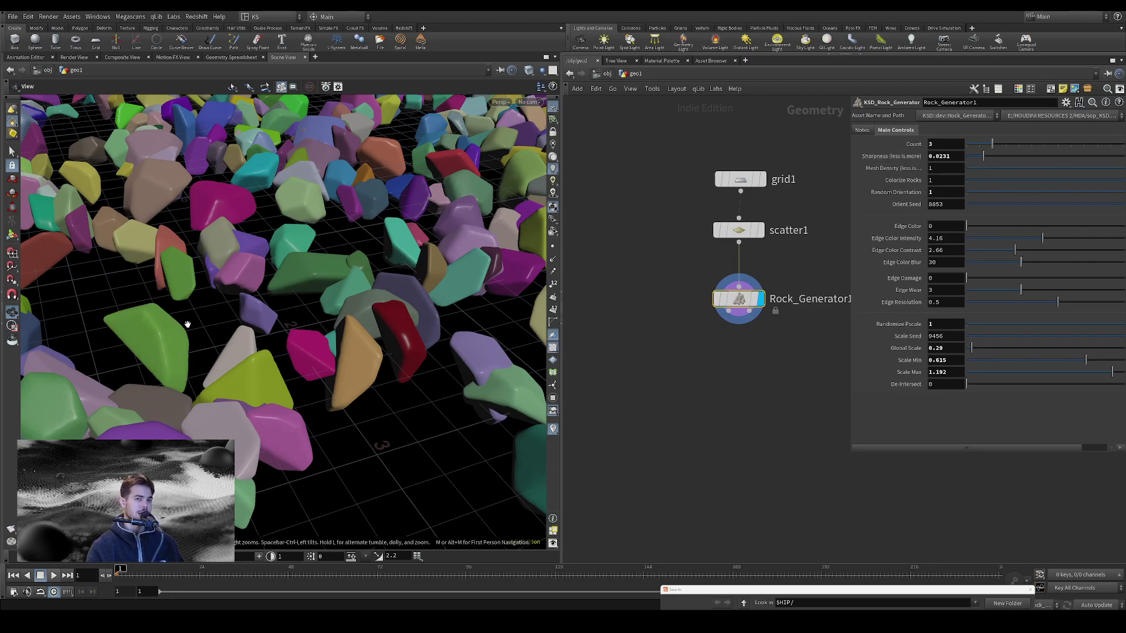
- Set the Rock Generator's Edge Damage to 1 with the rocks framed closely
right_click_drag(290, 299, 232, 402)
left_click_drag(248, 375, 276, 336)
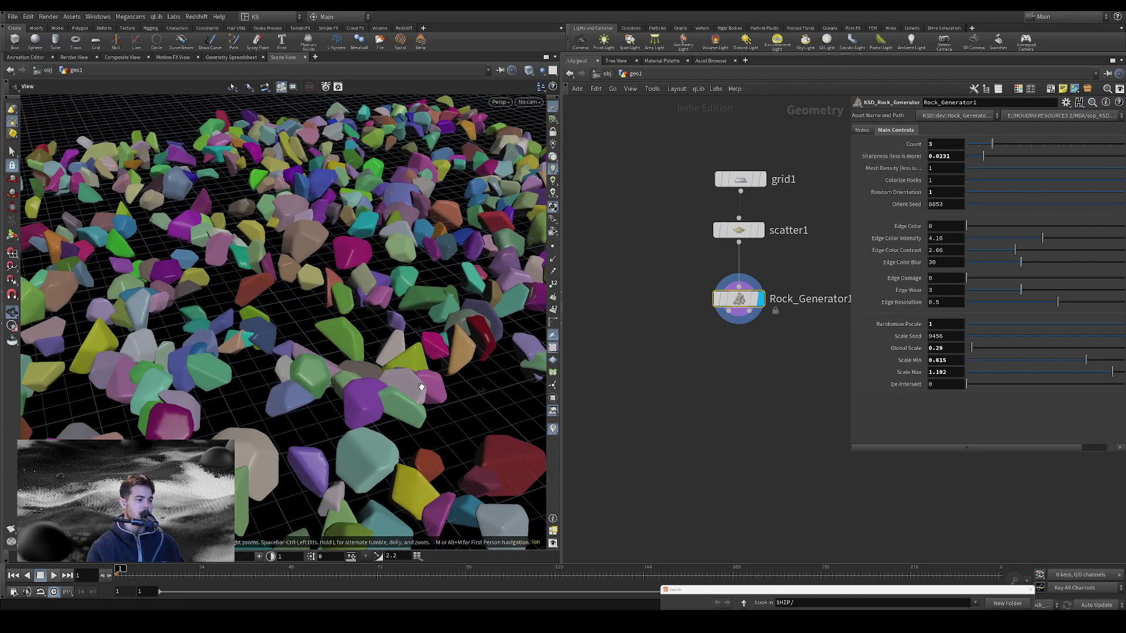
middle_click_drag(276, 337, 382, 430)
left_click_drag(382, 431, 386, 427)
right_click_drag(386, 426, 424, 400)
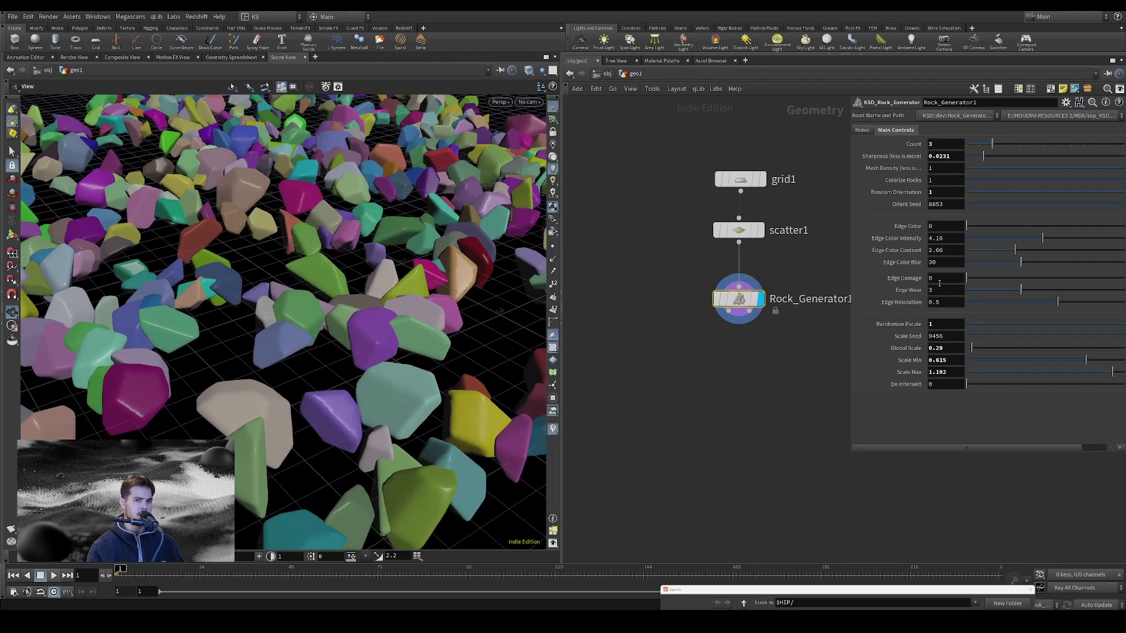
left_click(1056, 278)
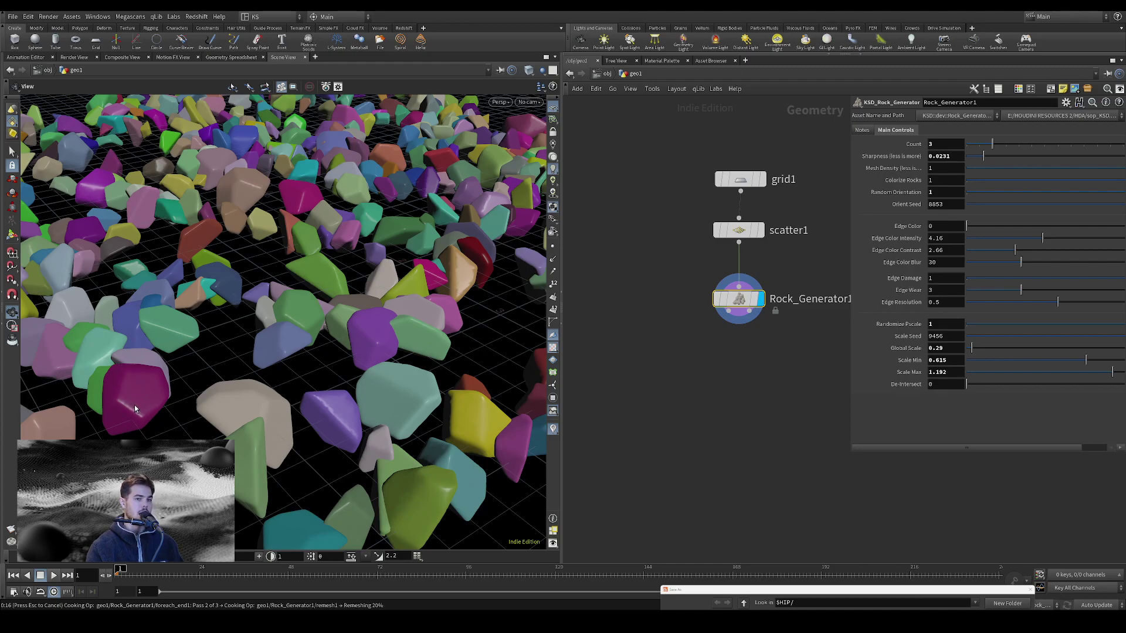
- Inspect the damaged rock edges up close and across the field, and return Edge Damage to 0
right_click_drag(183, 425, 463, 382)
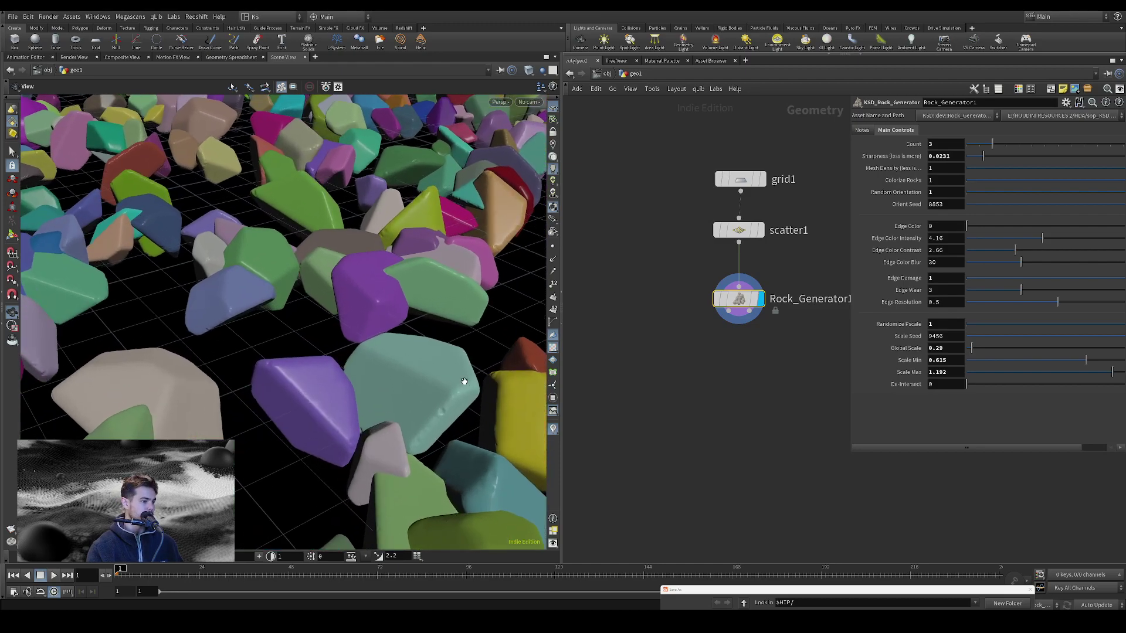
middle_click_drag(463, 382, 373, 447)
right_click_drag(373, 447, 226, 389)
left_click_drag(226, 389, 229, 343)
right_click_drag(118, 235, 186, 415)
right_click_drag(196, 377, 147, 445)
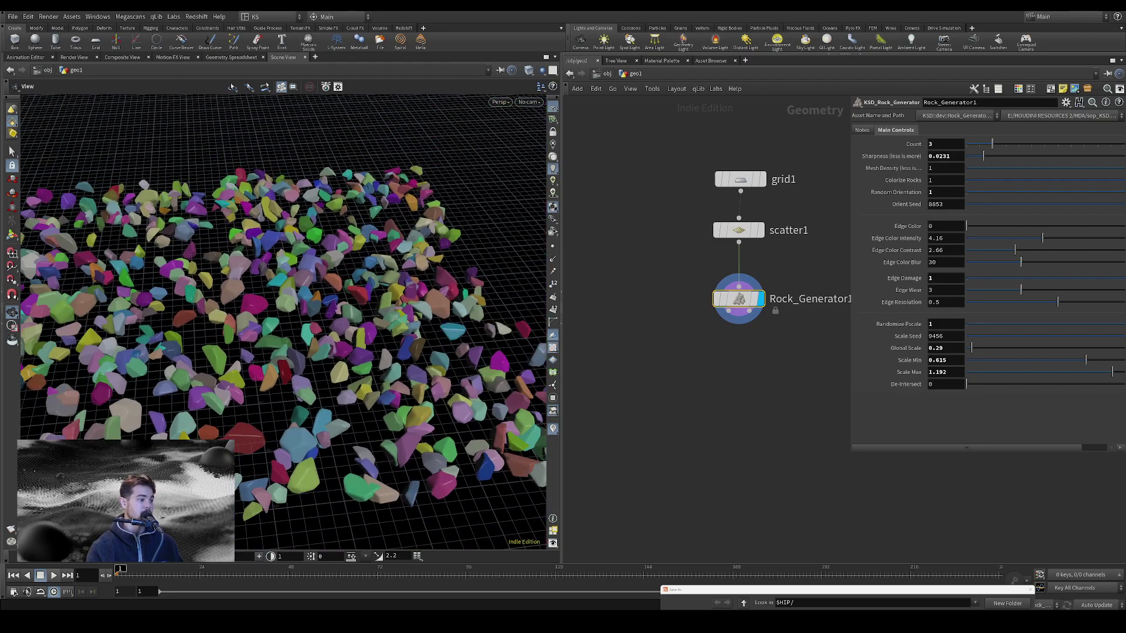
right_click_drag(175, 252, 381, 342)
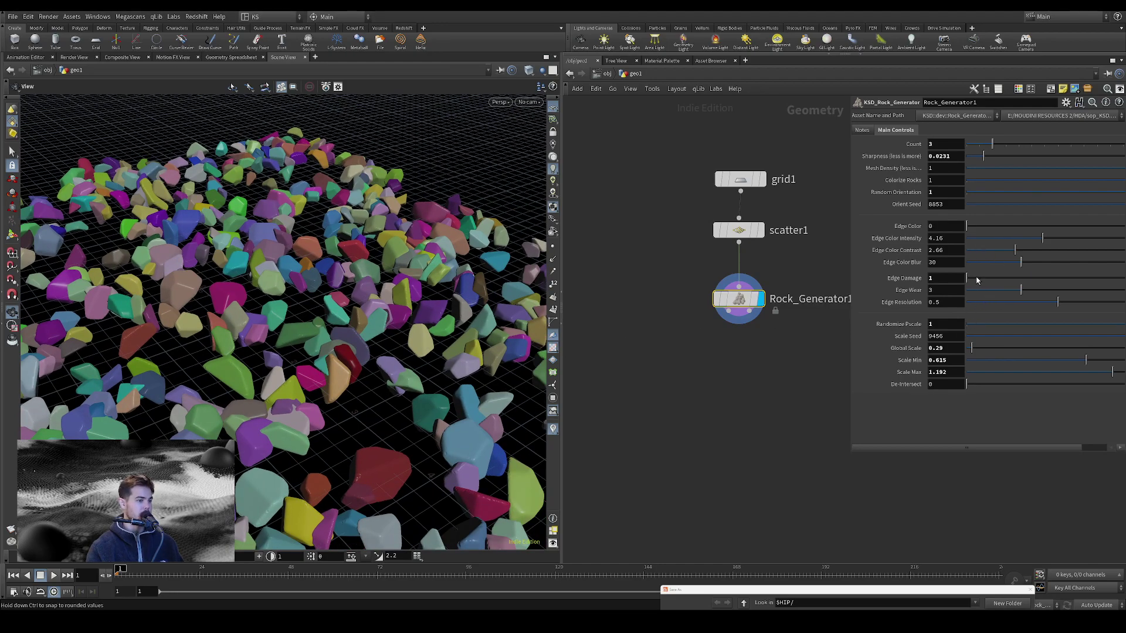
left_click_drag(976, 280, 961, 280)
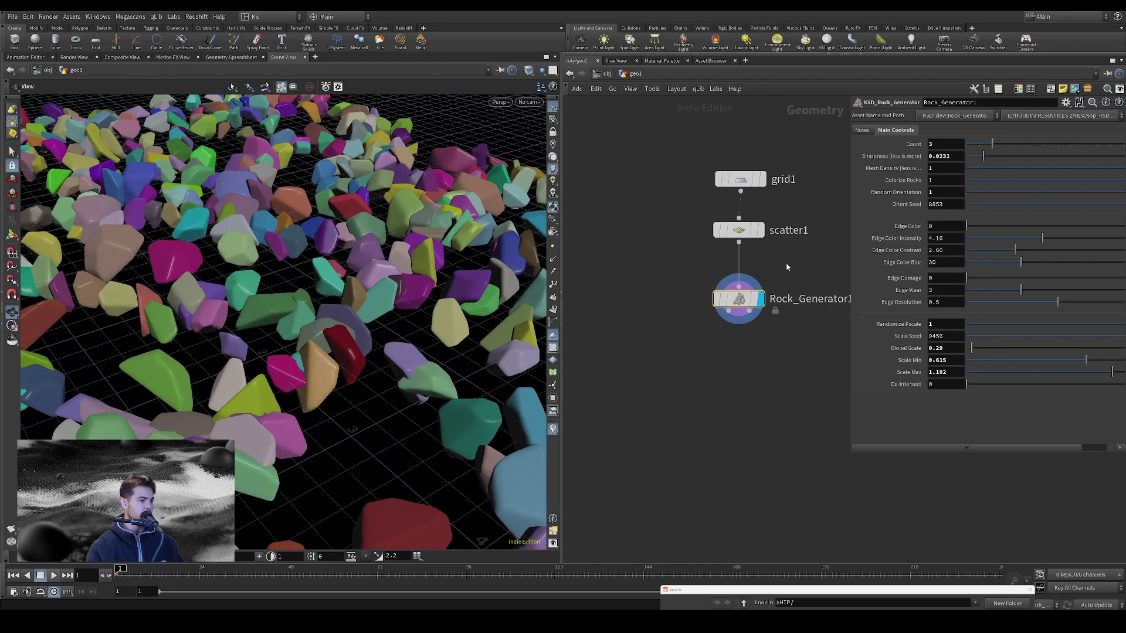
- Set the Rock Generator's Edge Color to 1, and switch Colorize Rocks to 0 and back to 1
left_click(1118, 228)
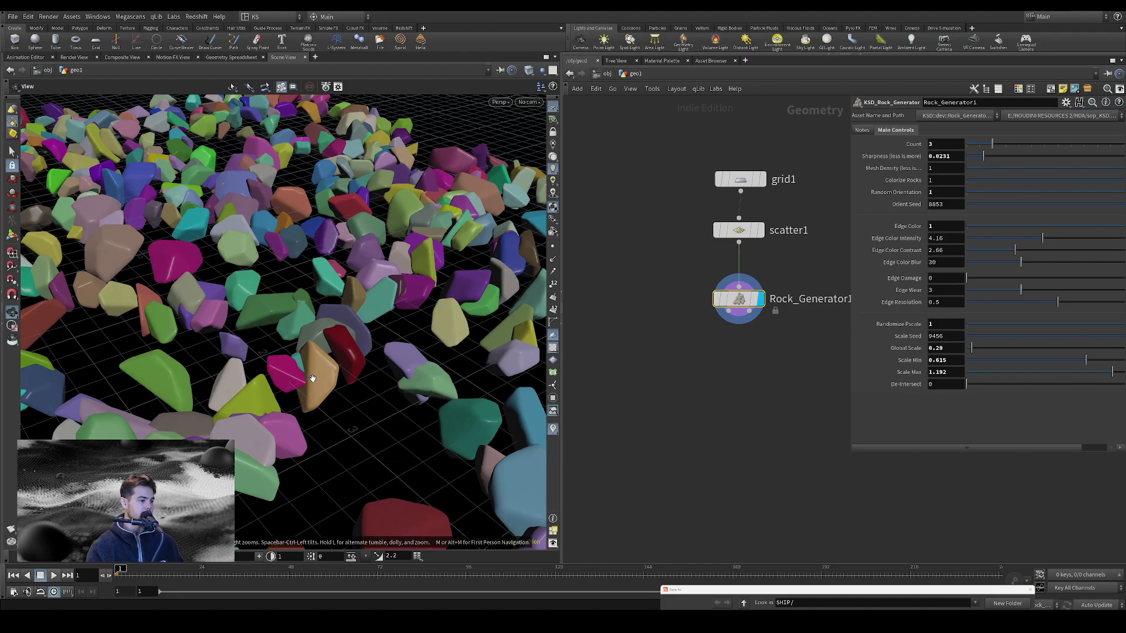
right_click_drag(312, 379, 360, 336)
left_click(972, 183)
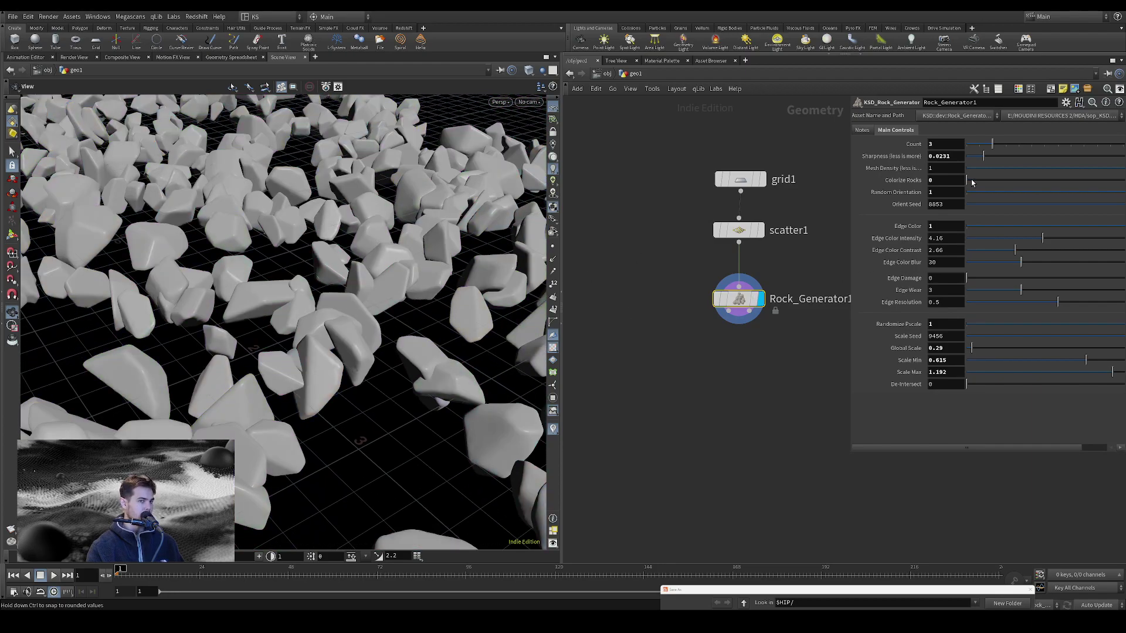
left_click(1089, 180)
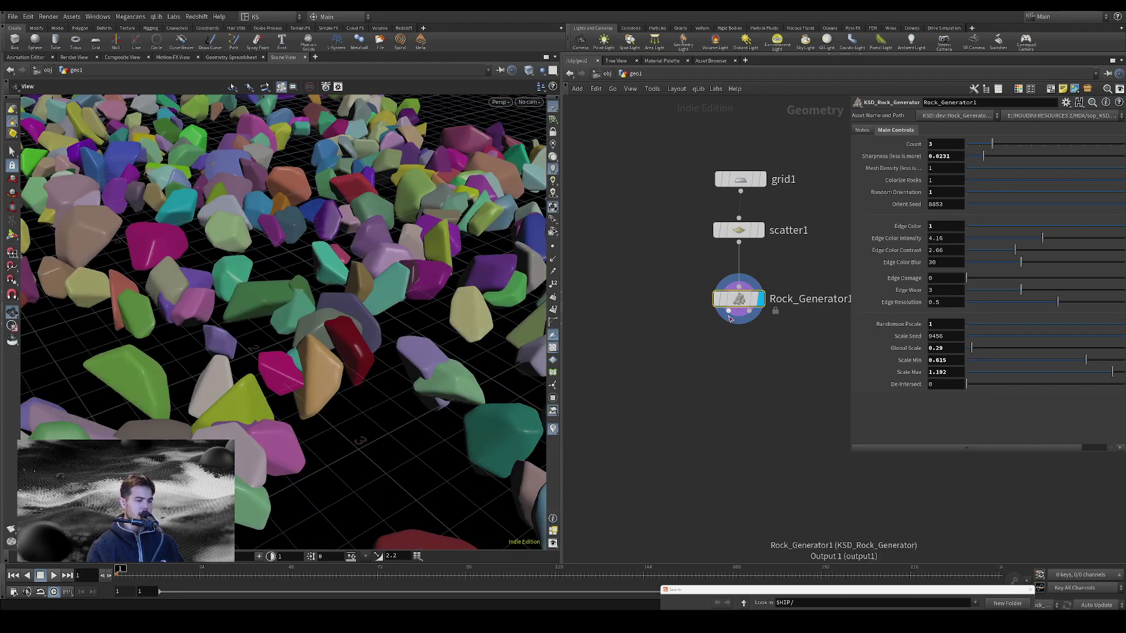
- Review the Rock Generator's node info and close it
left_click(702, 297)
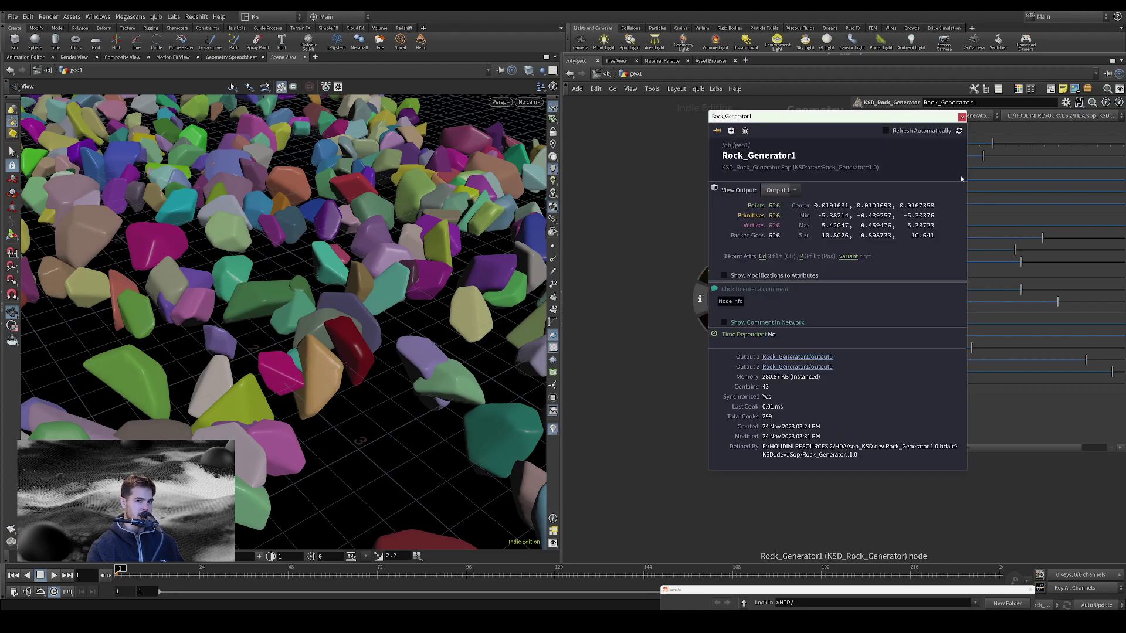
left_click(962, 117)
- Add an Unpack node to the Rock Generator's first output and display its result
middle_click_drag(745, 348, 690, 353)
mouse_move(683, 317)
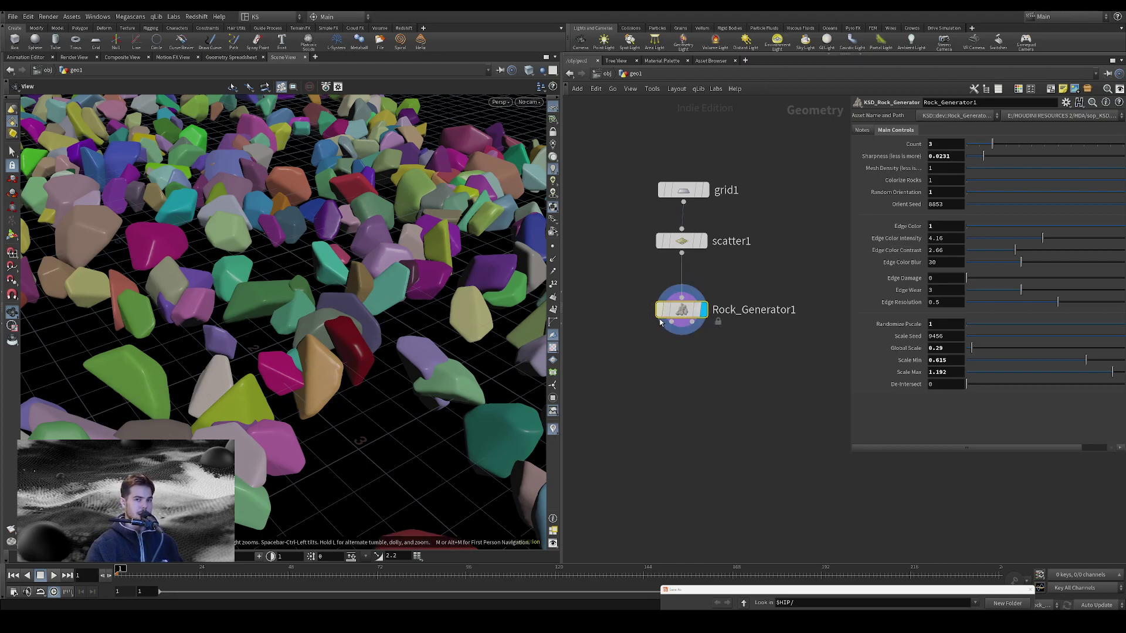
key("Tab")
type("unp")
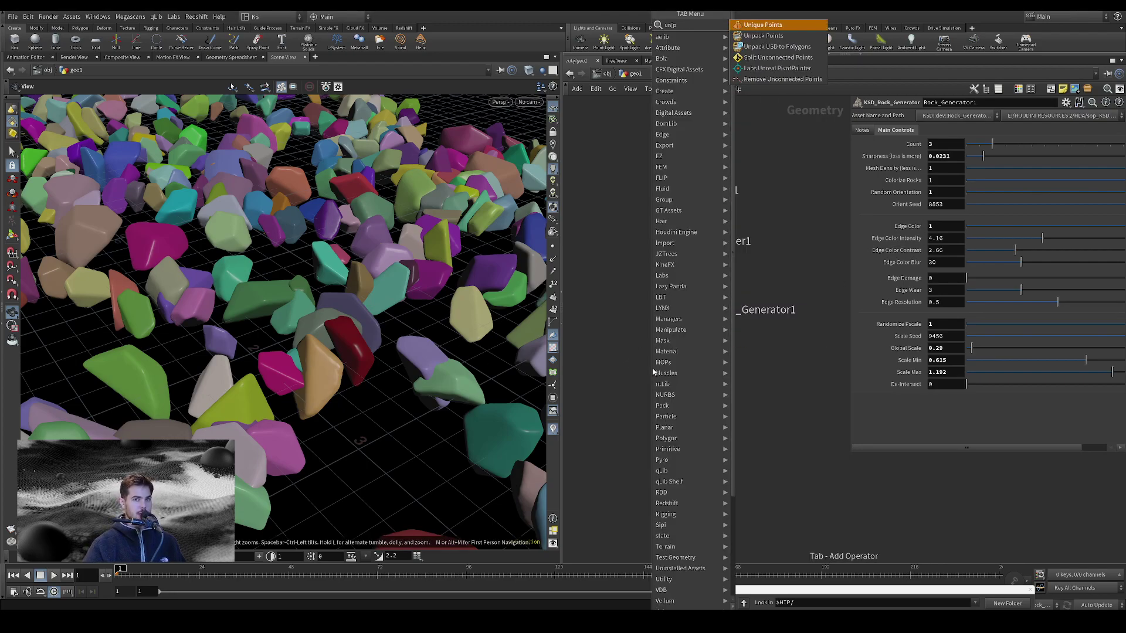
key("BackSpace")
key("BackSpace")
type("p")
key("Return")
left_click(652, 369)
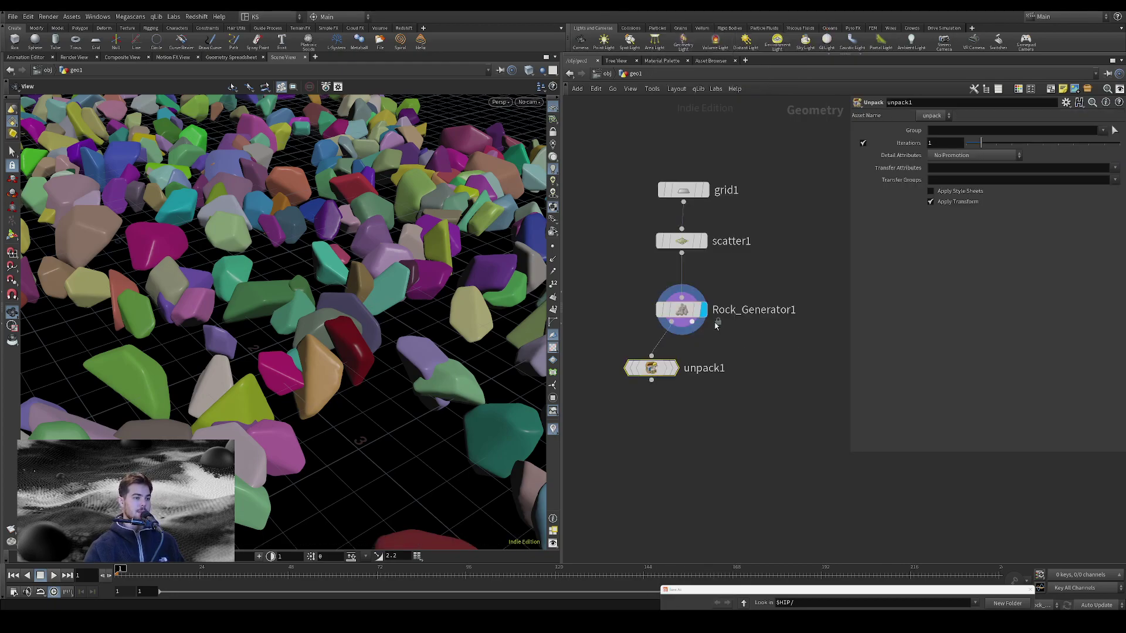
left_click(675, 368)
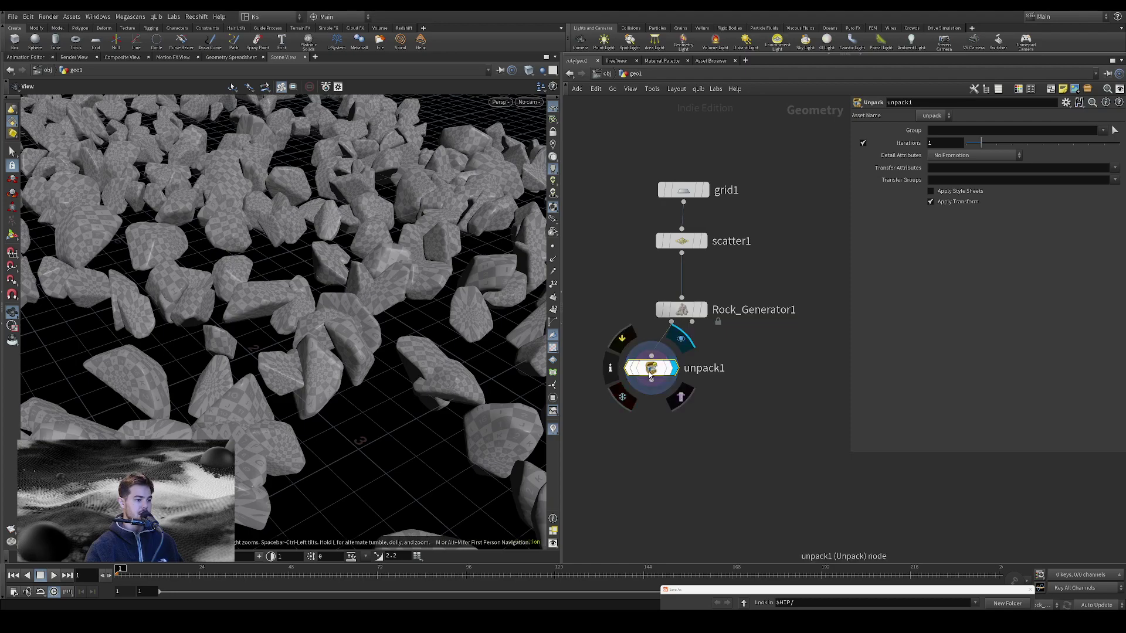
- Visualize the mask point attribute from the Unpack node's info and inspect it on the rocks
middle_click_drag(644, 406, 678, 411)
left_click(643, 374)
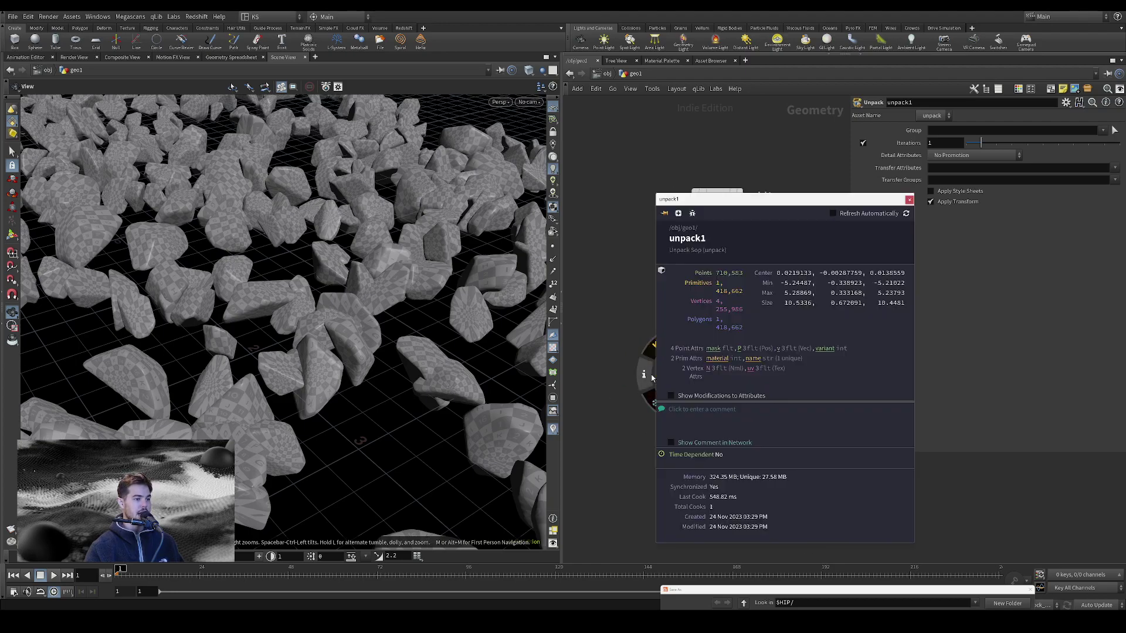
left_click(717, 349)
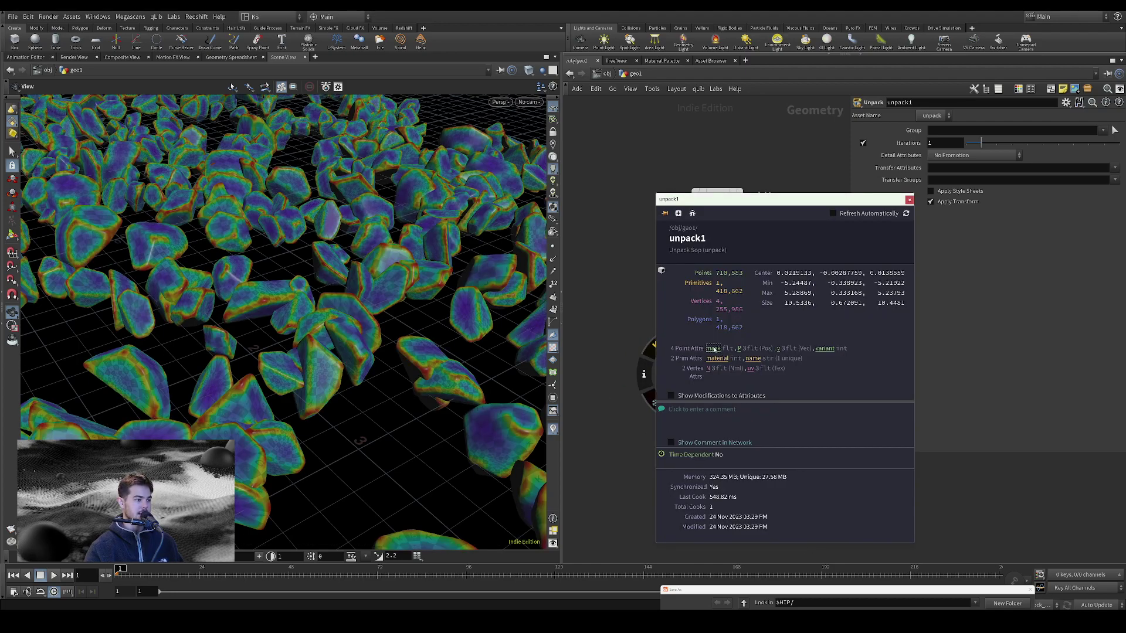
right_click_drag(272, 387, 351, 330)
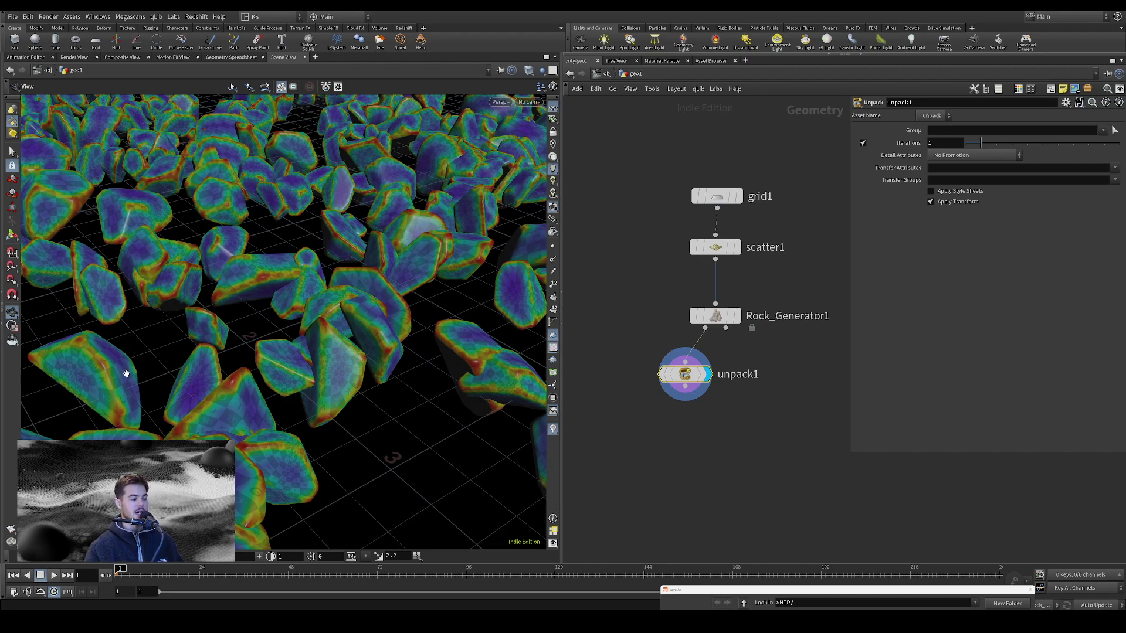
- Delete the Unpack node and return to displaying the Rock Generator
mouse_move(688, 380)
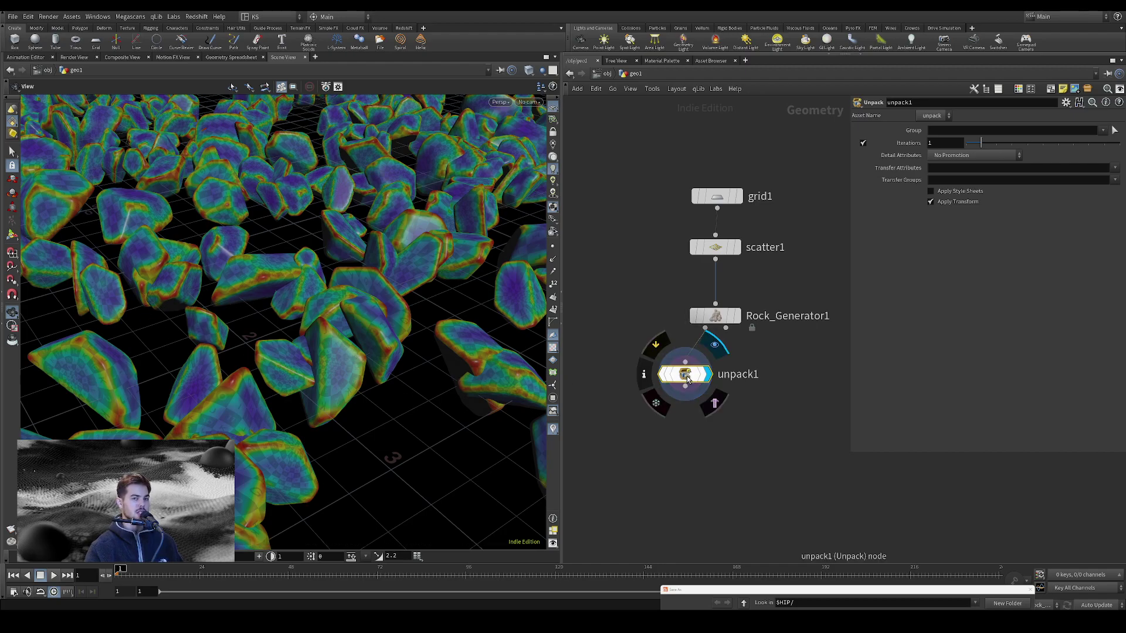
left_click_drag(688, 380, 686, 404)
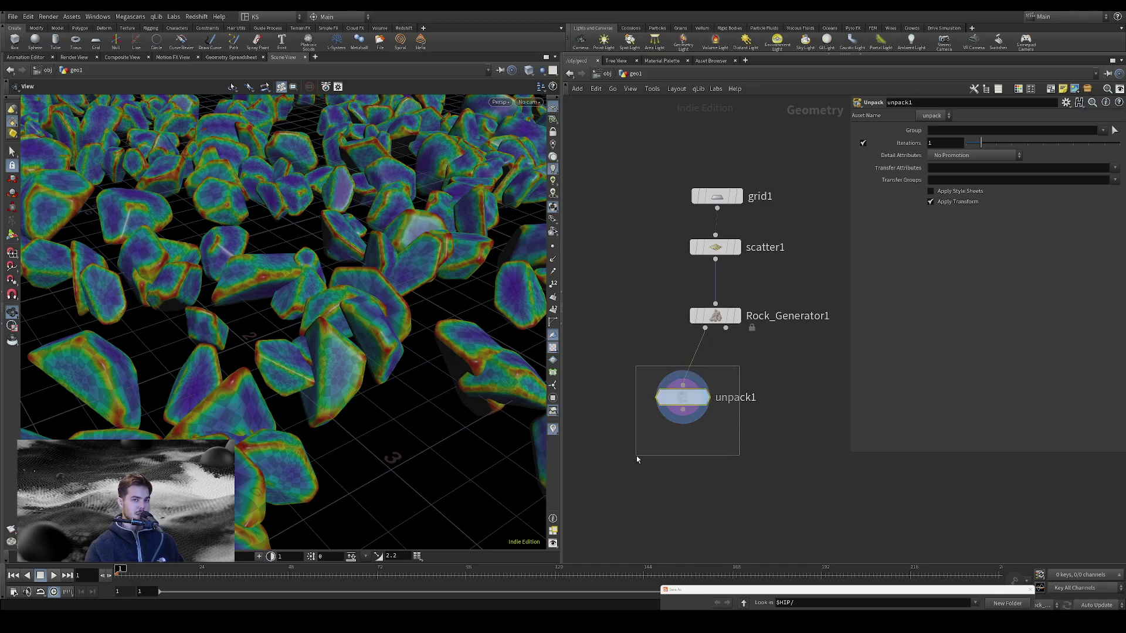
key("Delete")
mouse_move(736, 324)
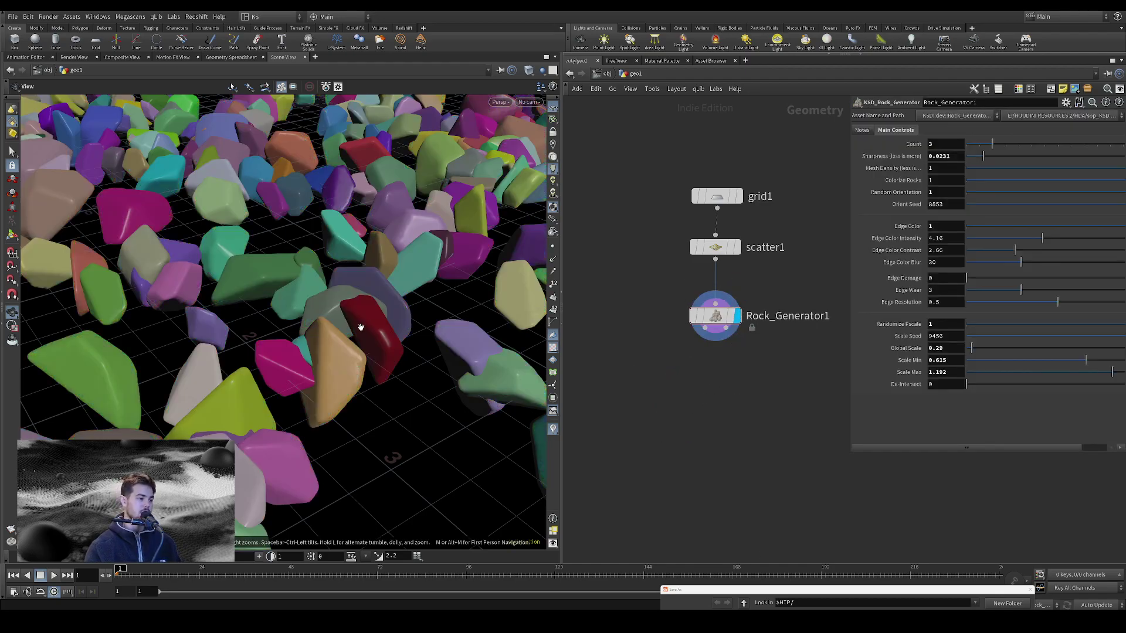
- Examine the colorized rock field from near and far, and review the Rock Generator's node info
right_click_drag(332, 296, 221, 383)
right_click_drag(288, 298, 223, 354)
mouse_move(222, 354)
left_mouse_down()
mouse_move(283, 354)
mouse_move(268, 358)
left_mouse_up()
scroll(268, 358, "up", 8)
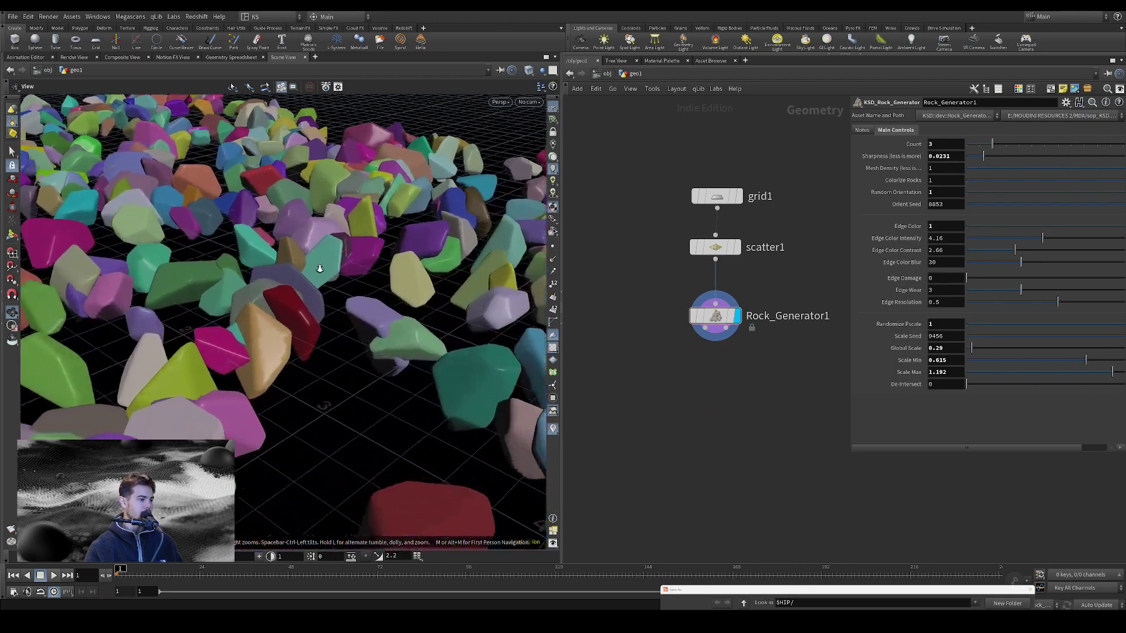
right_click_drag(319, 268, 170, 428)
left_click_drag(171, 427, 275, 371)
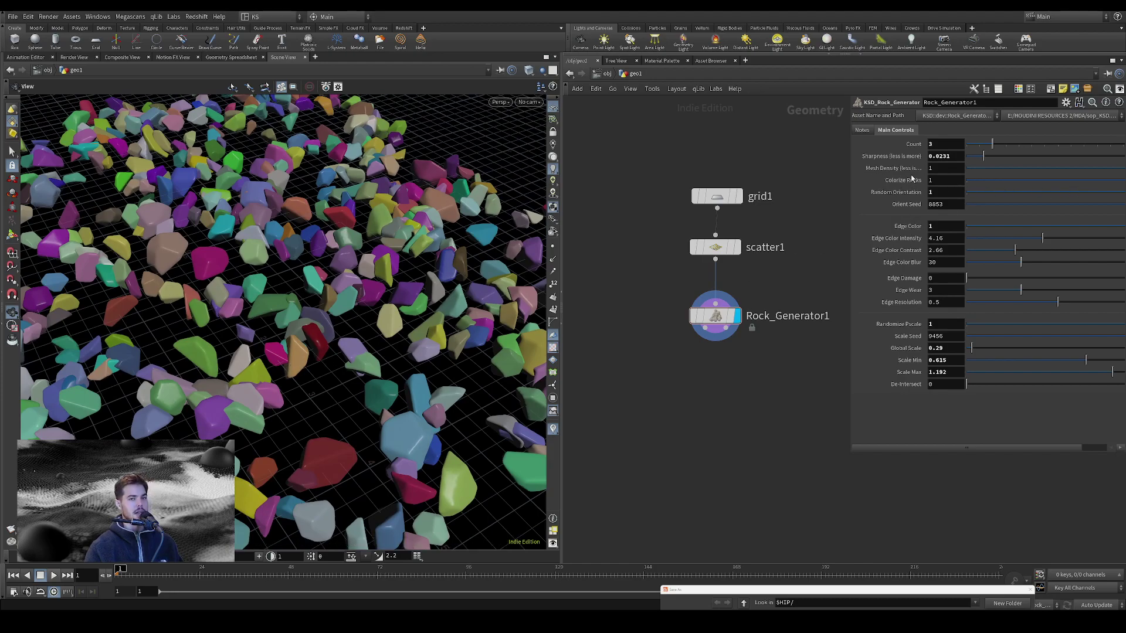
left_click_drag(322, 359, 296, 346)
right_click_drag(296, 346, 301, 373)
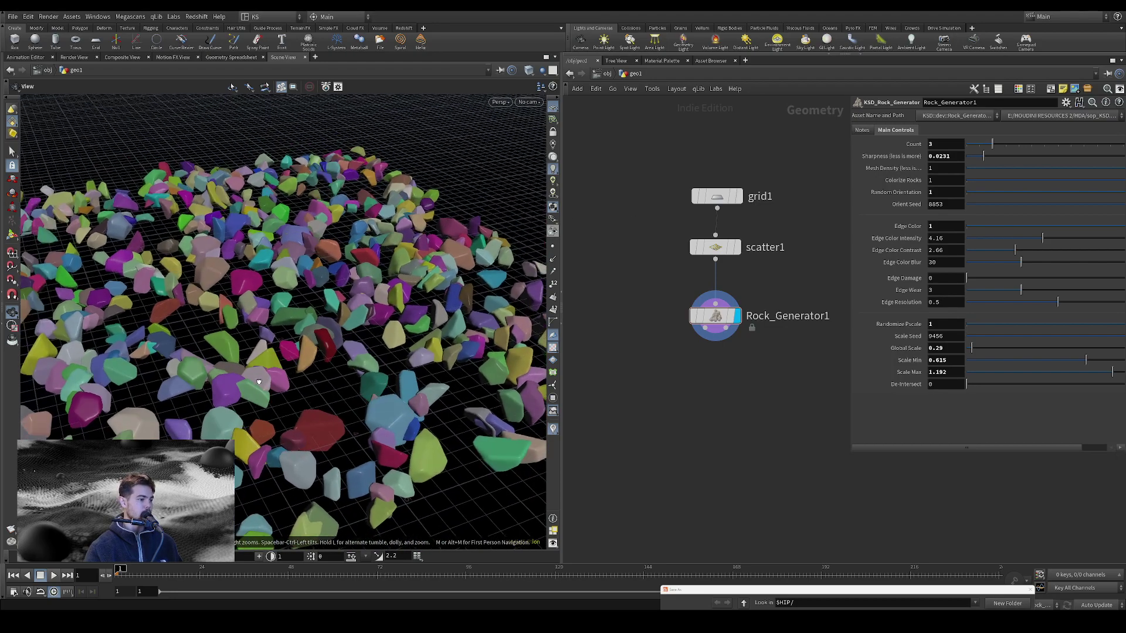
middle_click(729, 312)
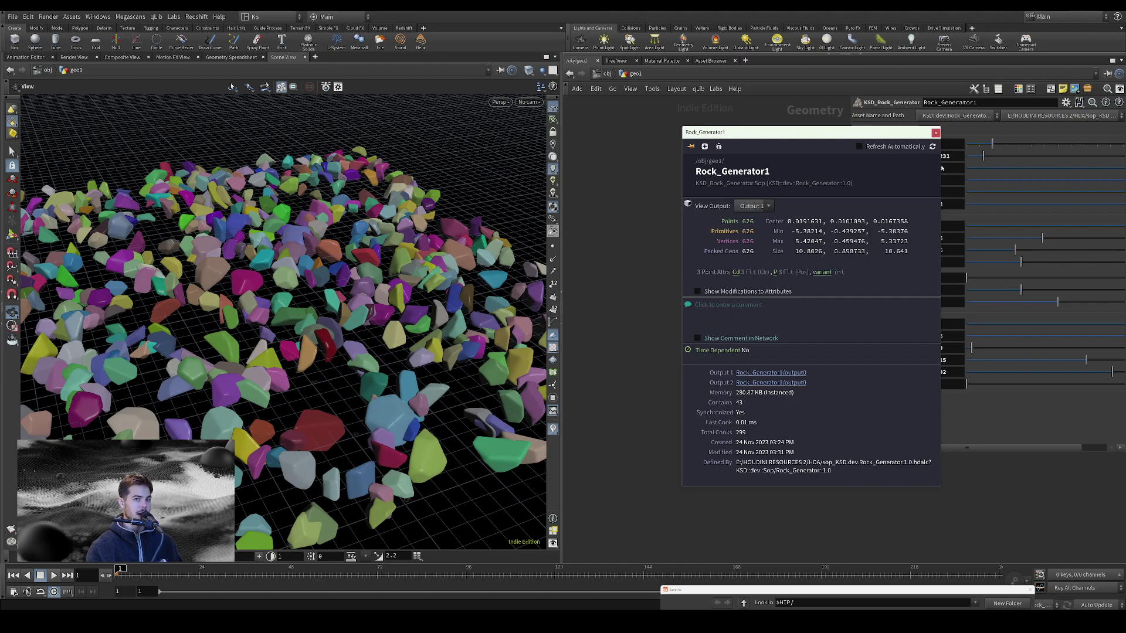
left_click(936, 133)
- Set the Rock Generator's De-Intersect to 1 to separate the overlapping rocks
mouse_move(666, 351)
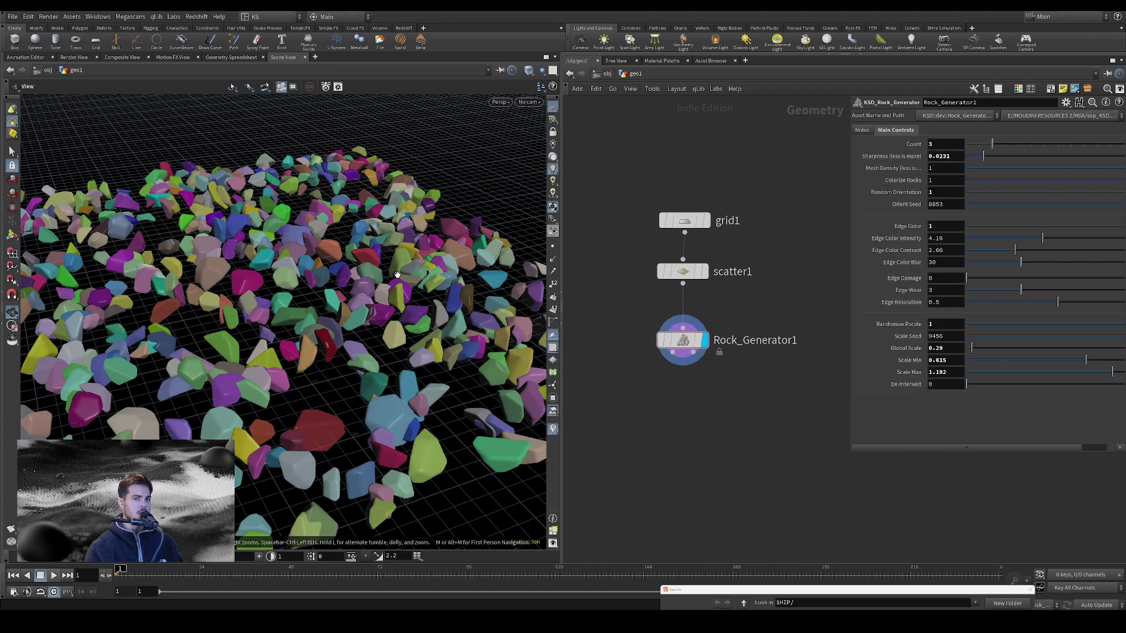
middle_click_drag(313, 311, 356, 317)
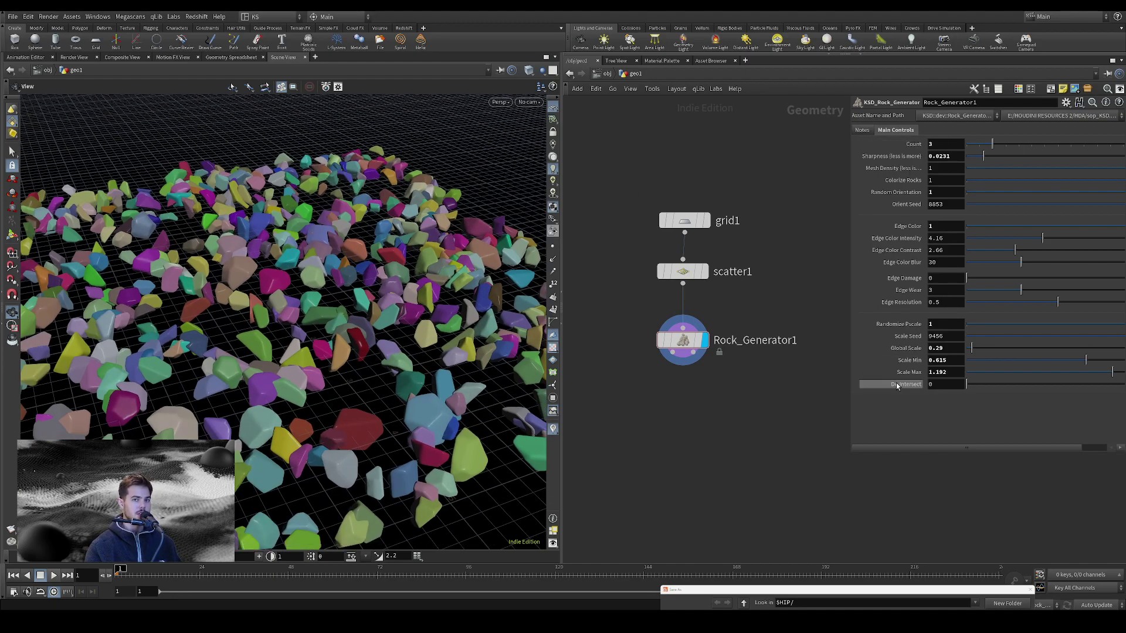
left_click(1122, 388)
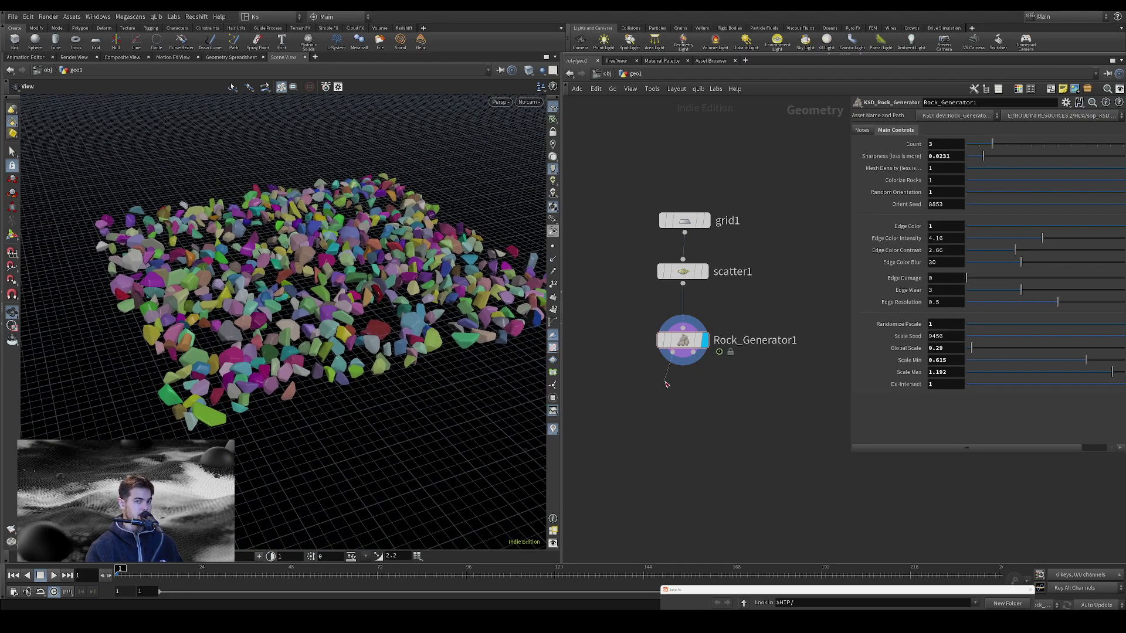
- Add an RBD Bullet Solver node to the Rock Generator's first output and display its result
key("Tab")
type("rbd b")
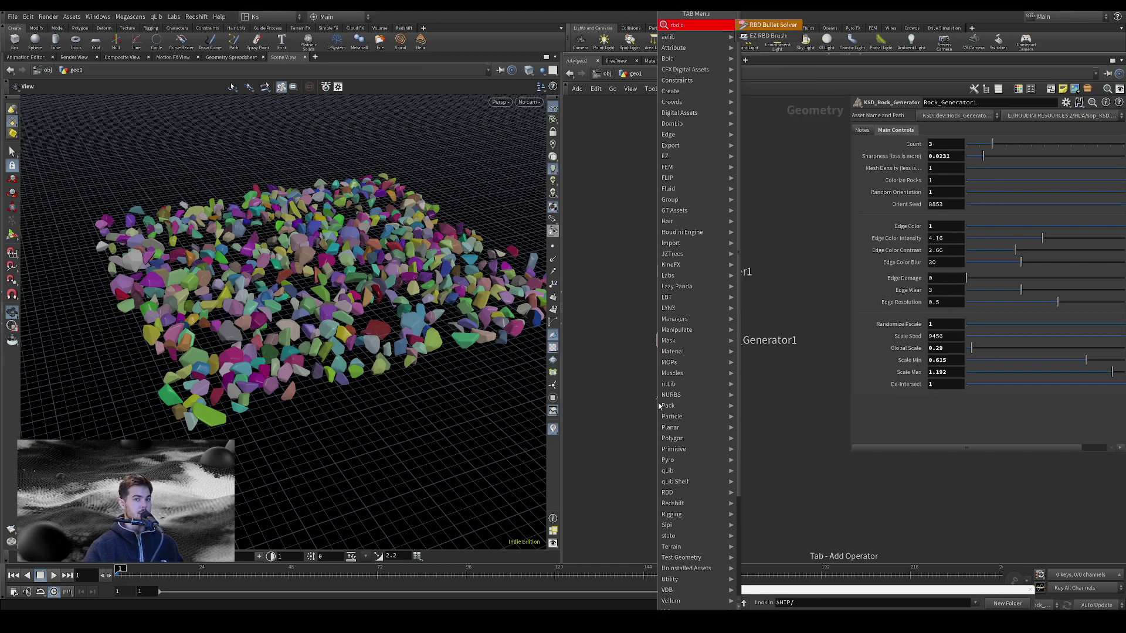
key("Return")
left_click(660, 404)
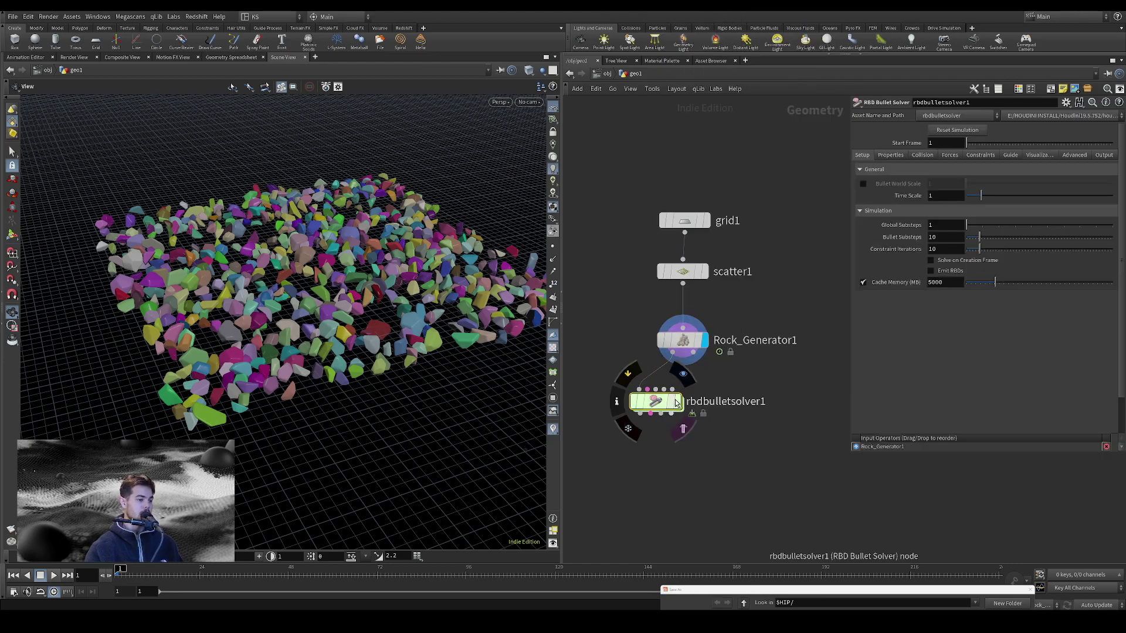
left_click(677, 402)
- Set the RBD Bullet Solver's collision Ground Type to Ground Plane
left_click_drag(297, 358, 302, 321)
left_click(922, 155)
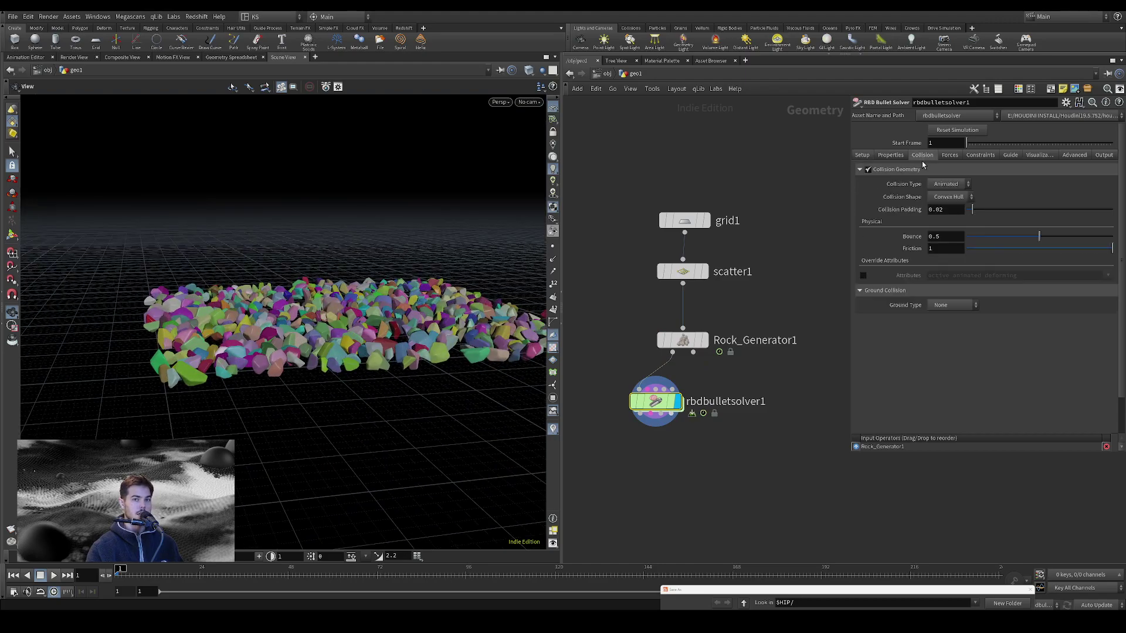
left_click(944, 305)
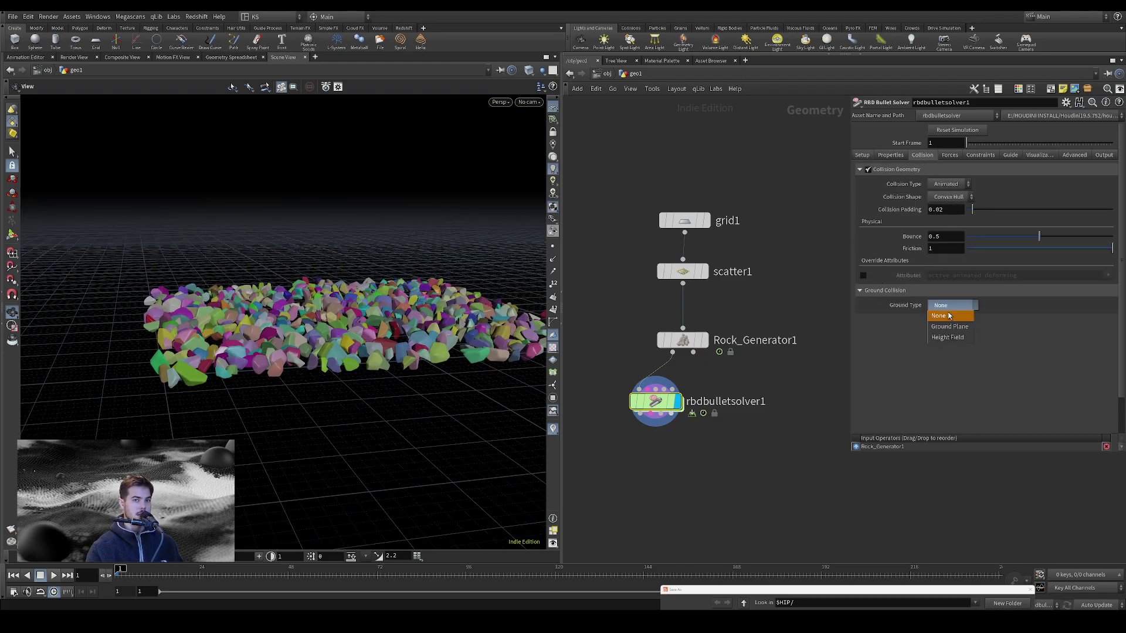
left_click(952, 320)
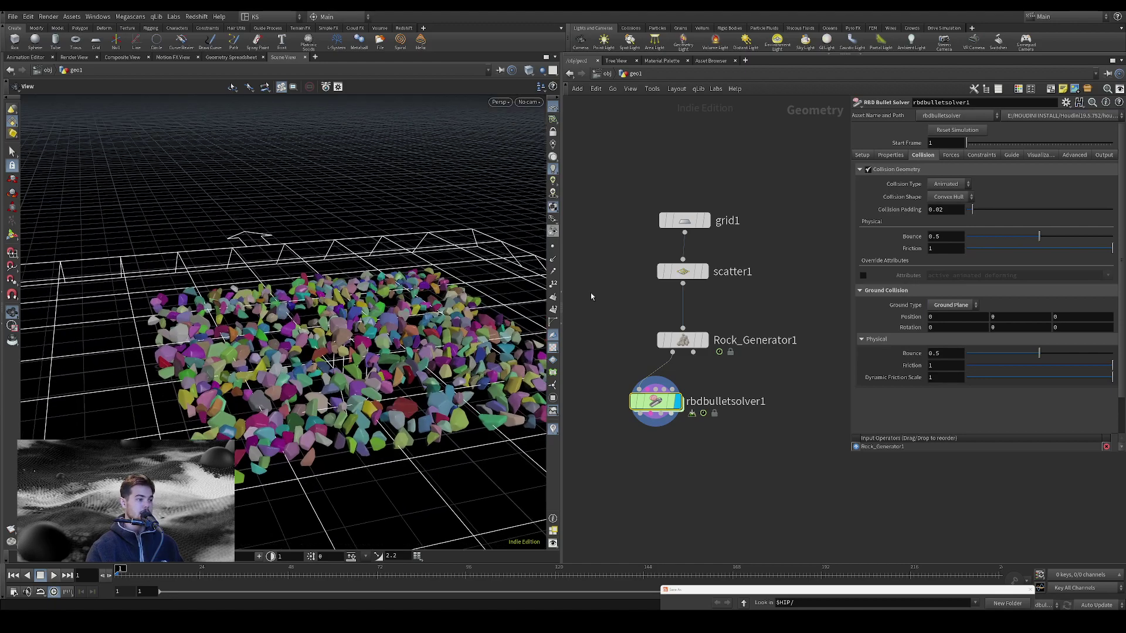
- Insert a Transform node between the Rock Generator and the RBD Bullet Solver and raise the rocks above the ground plane
key("Tab")
type("tra")
left_click(863, 60)
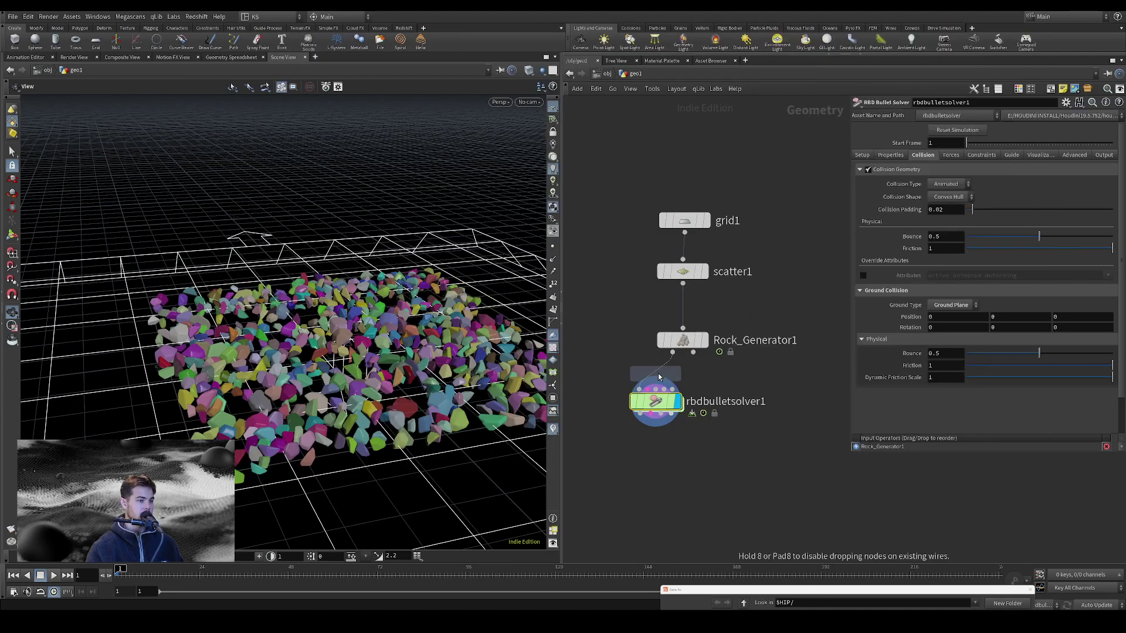
left_click(656, 371)
middle_click_drag(1018, 169, 1041, 170)
left_click_drag(436, 370, 437, 297)
middle_click_drag(1009, 169, 1034, 171)
- Select the RBD Bullet Solver and play the simulation of the rocks dropping onto the ground plane
left_click_drag(375, 293, 328, 351)
right_click_drag(330, 260, 305, 276)
left_click(655, 442)
left_click(54, 576)
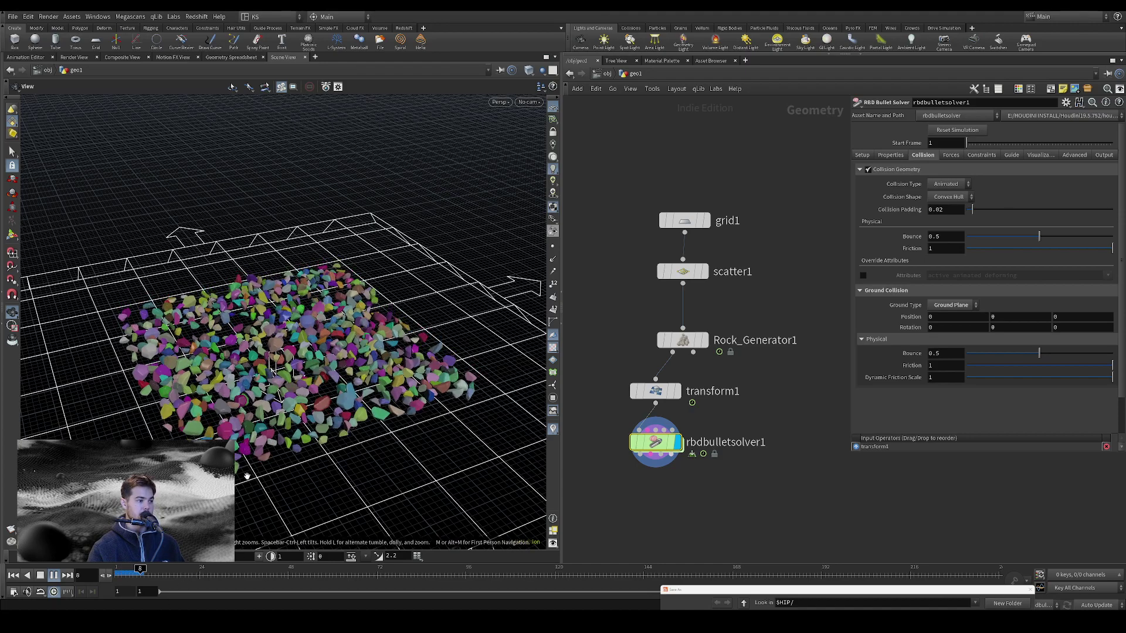
- Stop the simulation, examine the rocks on the ground plane up close around frame 15, and return to frame 1
left_click(53, 577)
scroll(313, 315, "up", 5)
left_click_drag(313, 316, 323, 376)
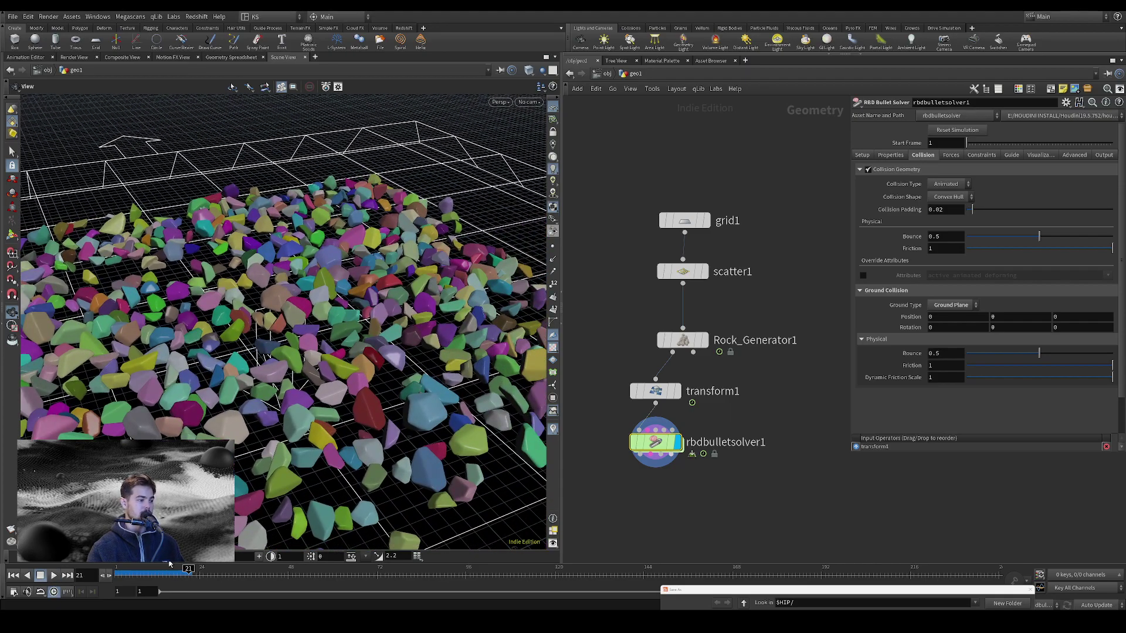
mouse_move(186, 572)
left_mouse_down()
mouse_move(143, 570)
mouse_move(185, 568)
mouse_move(167, 569)
left_mouse_up()
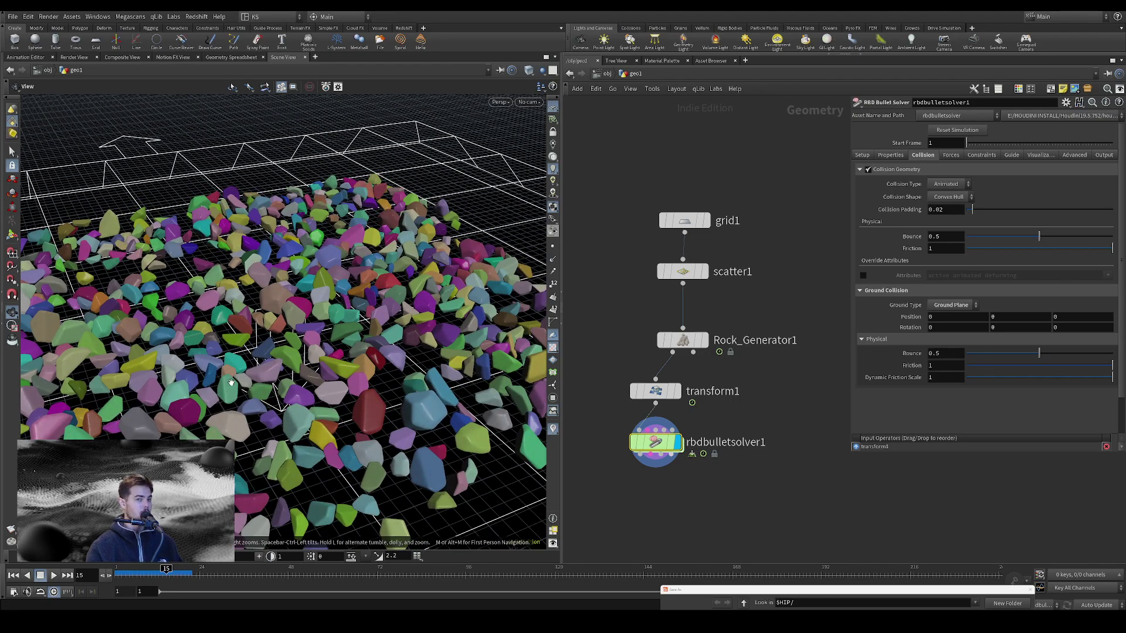
right_click_drag(272, 387, 344, 357)
left_click_drag(345, 356, 413, 257)
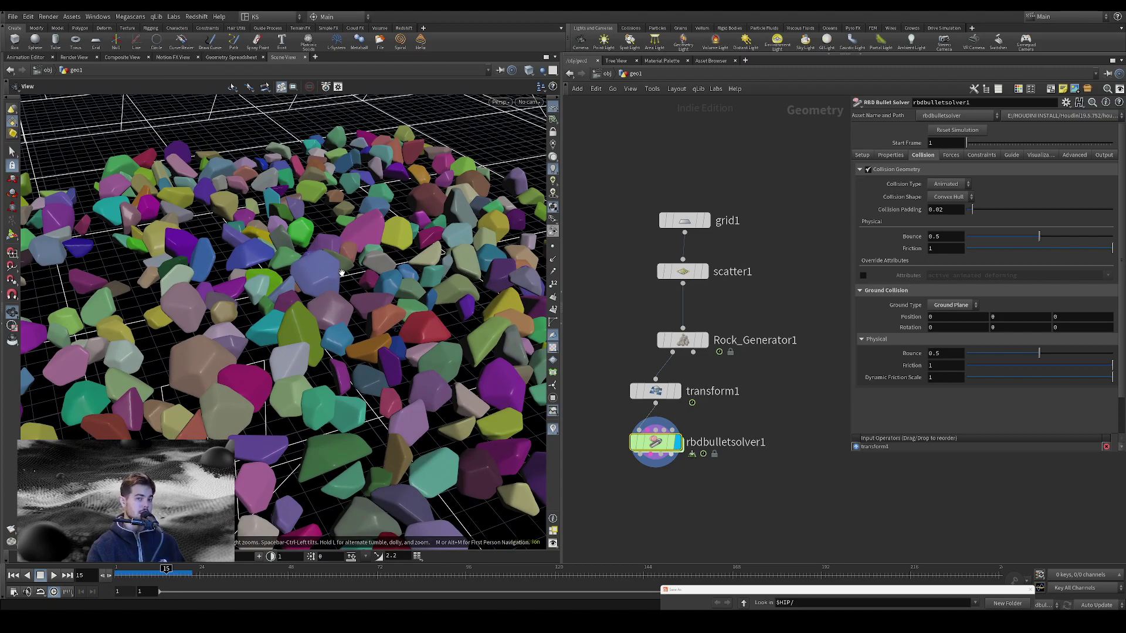
right_click_drag(340, 276, 254, 383)
right_click_drag(288, 337, 207, 372)
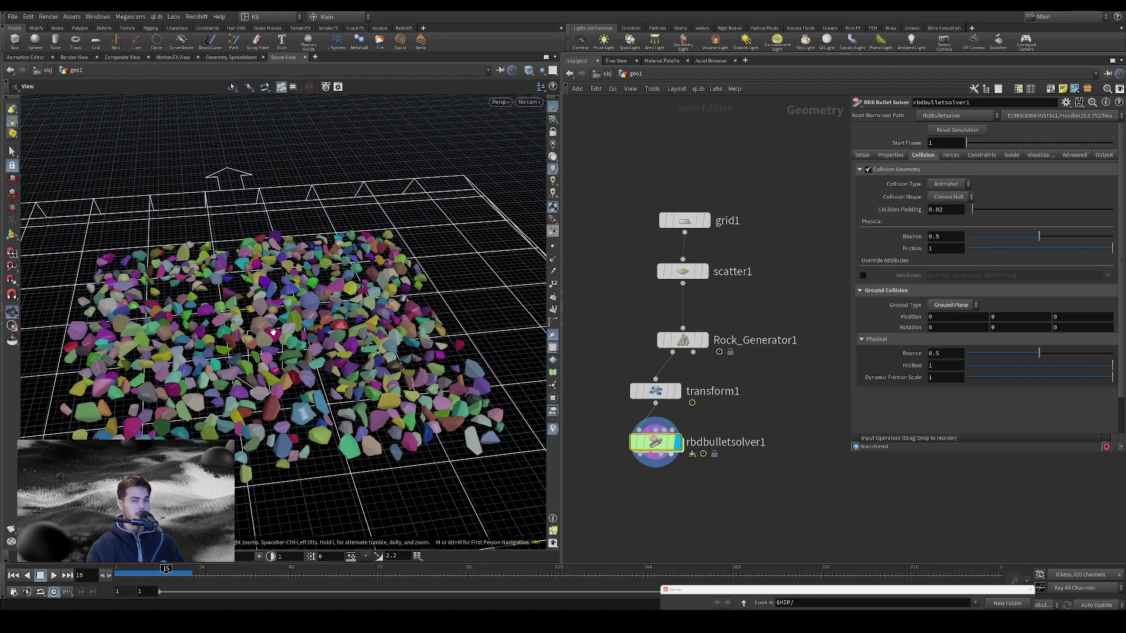
left_click(120, 573)
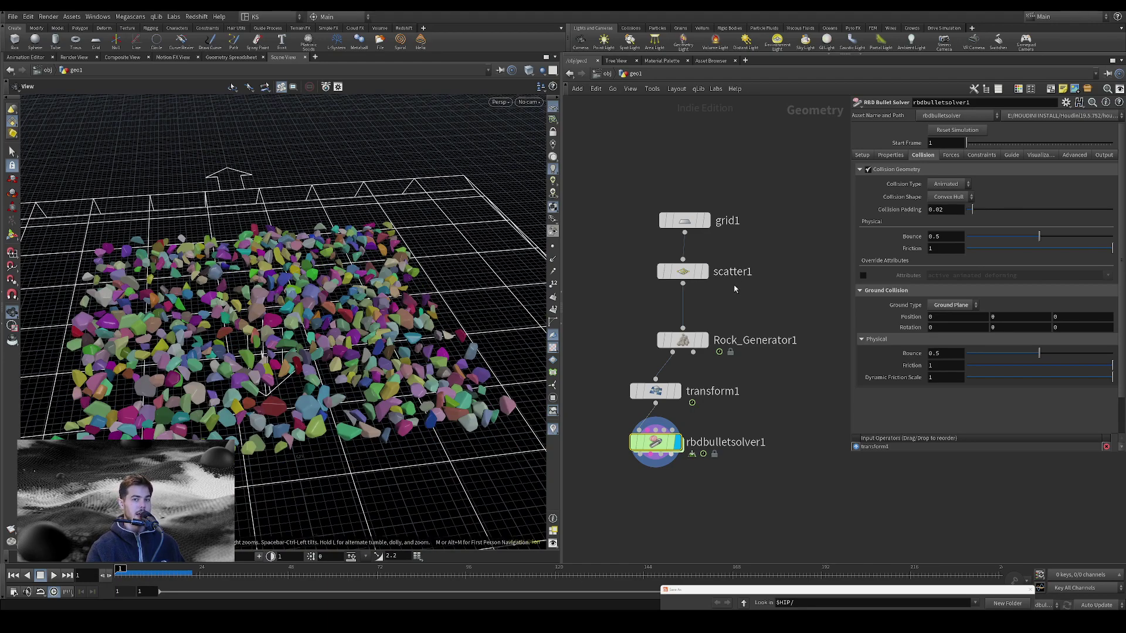
- Turn off the Rock Generator's De-Intersect, display its result, and set Orient Seed to 7564 and Scale Seed to 7420
left_click(675, 342)
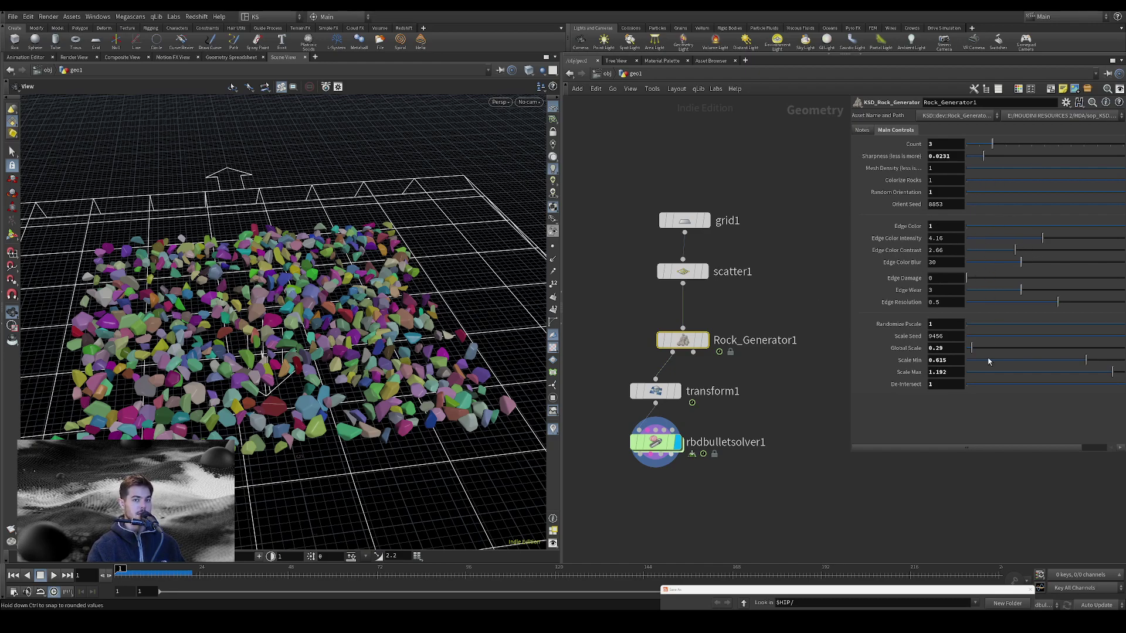
left_click(973, 388)
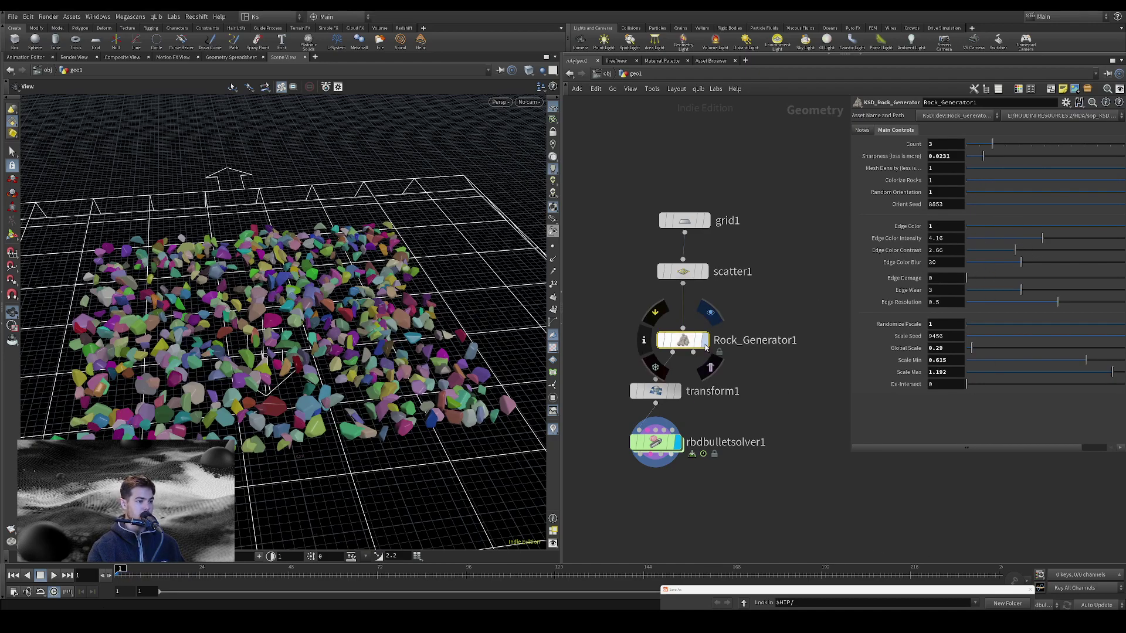
left_click(704, 342)
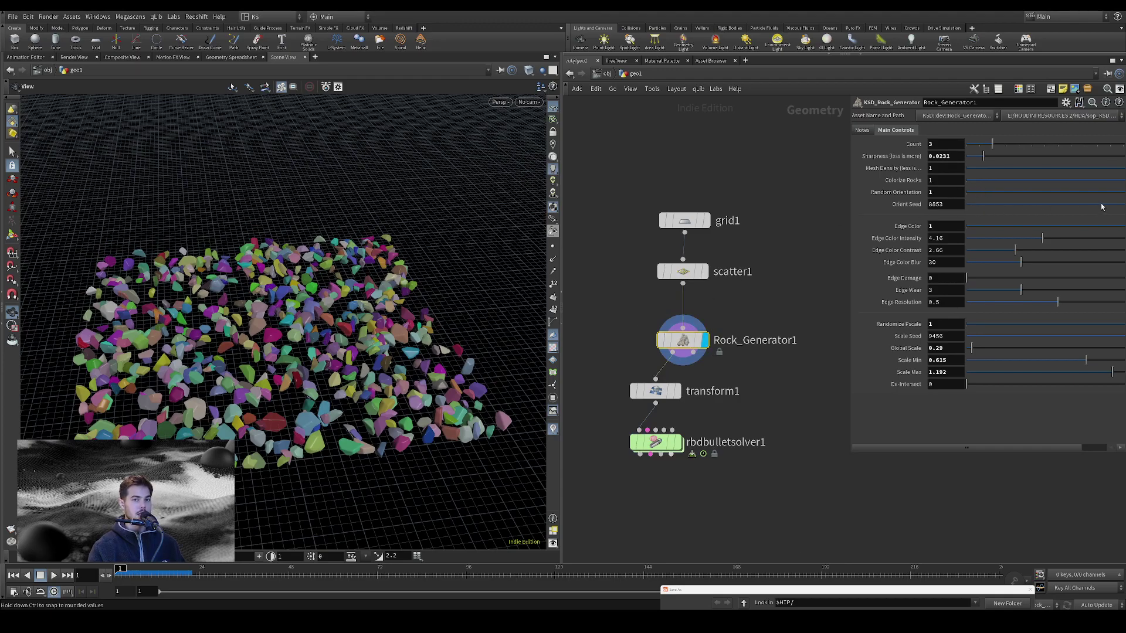
left_click_drag(1102, 206, 1104, 204)
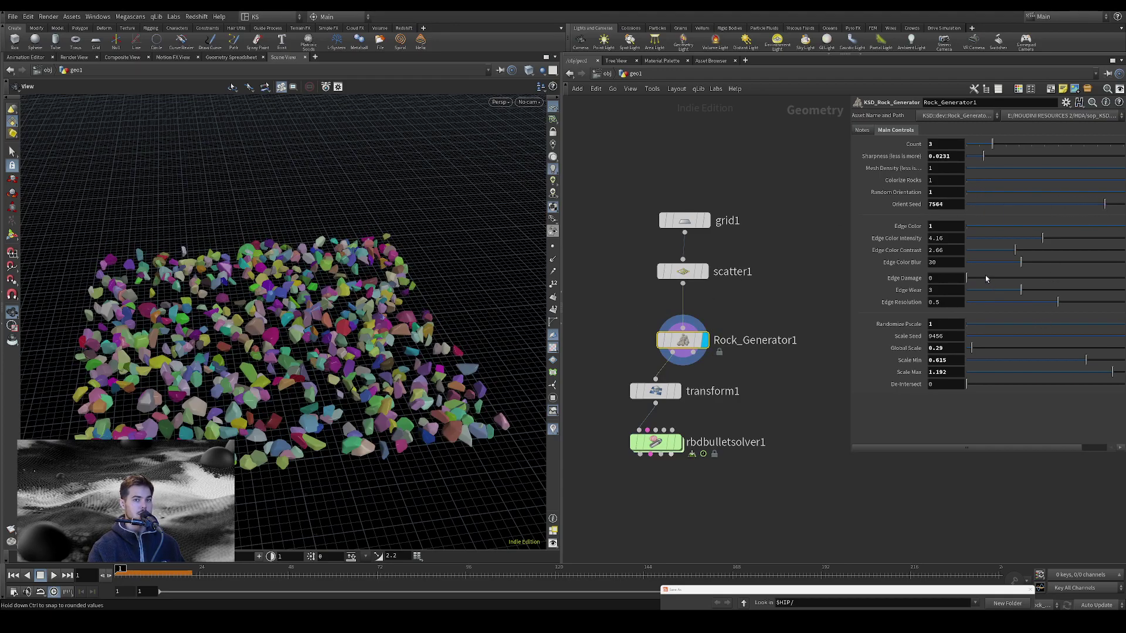
left_click_drag(1060, 336, 1101, 339)
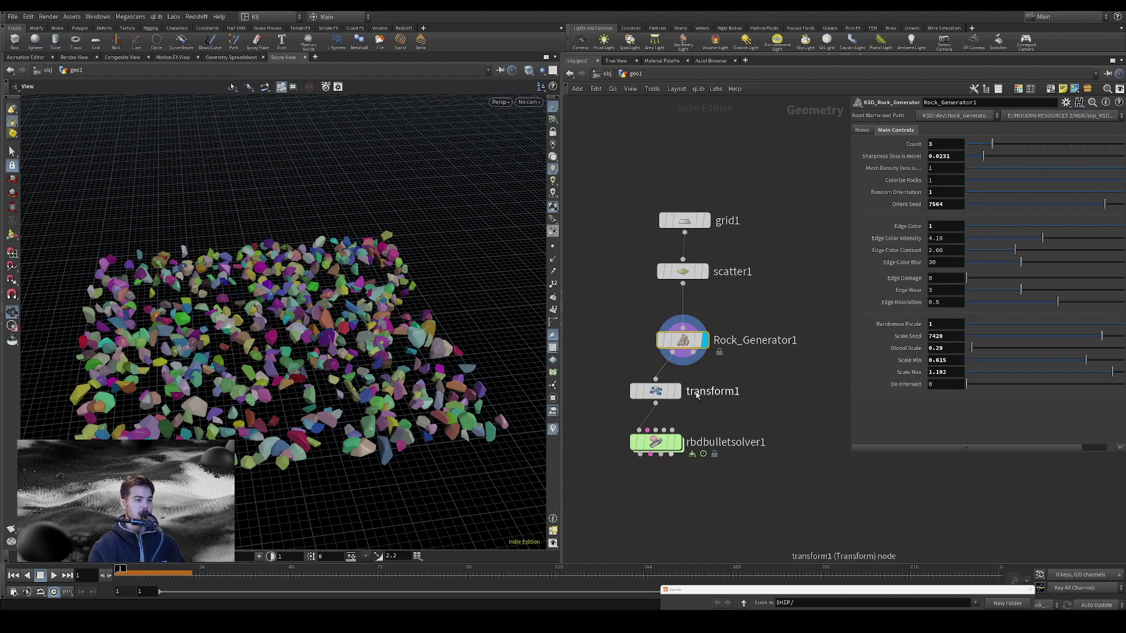
- Add a POP Network node in the empty space beside the grid and scatter nodes
middle_click_drag(646, 298, 681, 328)
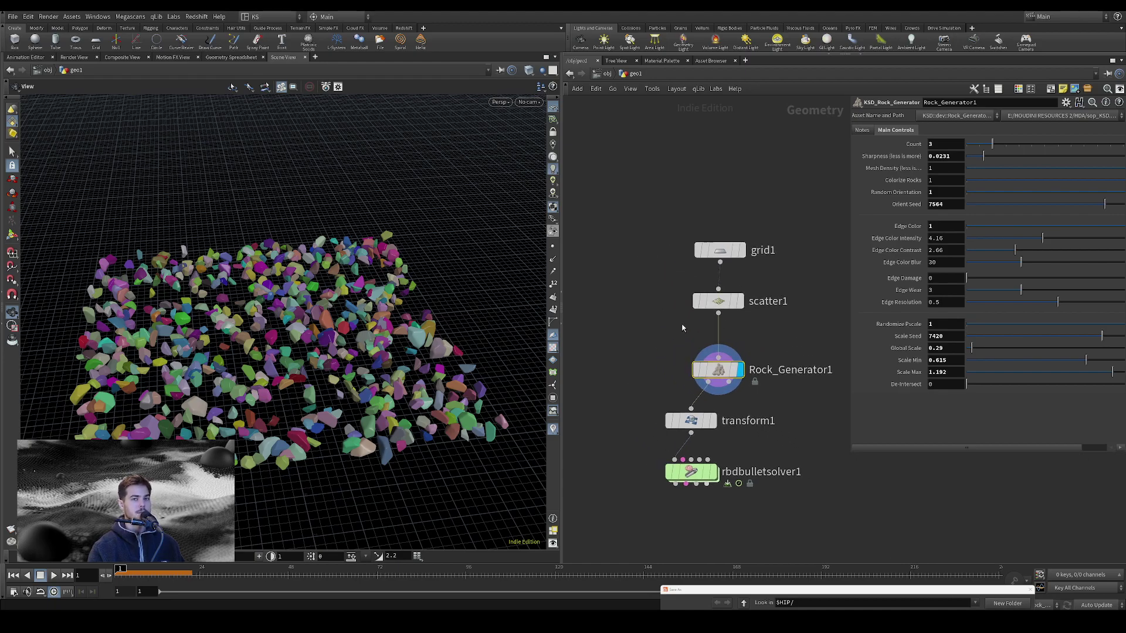
middle_click_drag(608, 266, 678, 288)
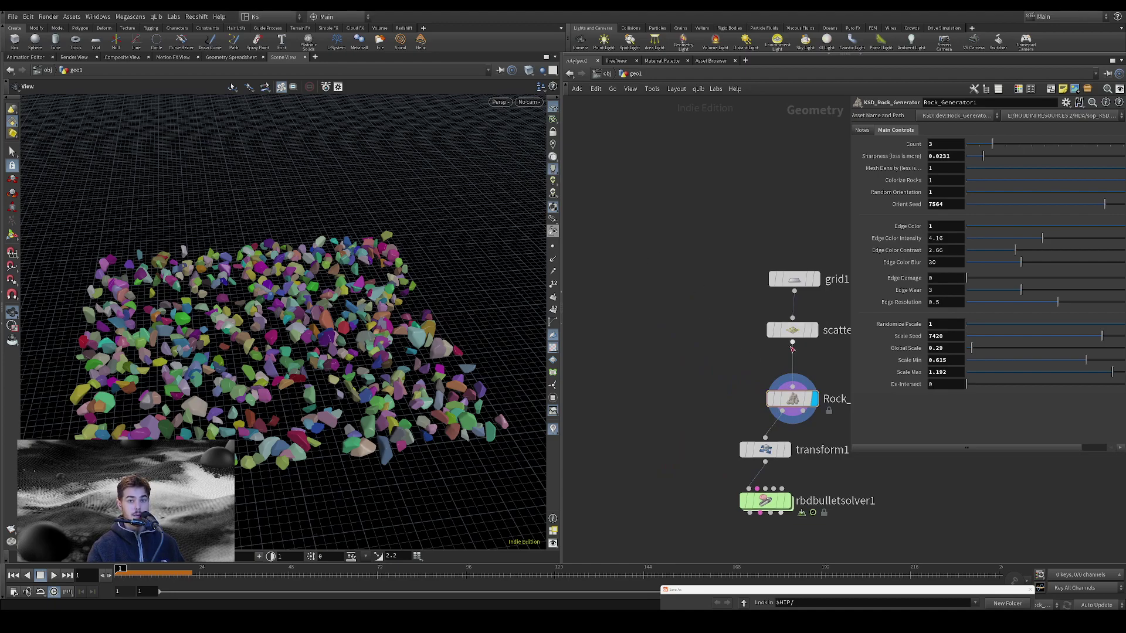
key("Tab")
type("pop net")
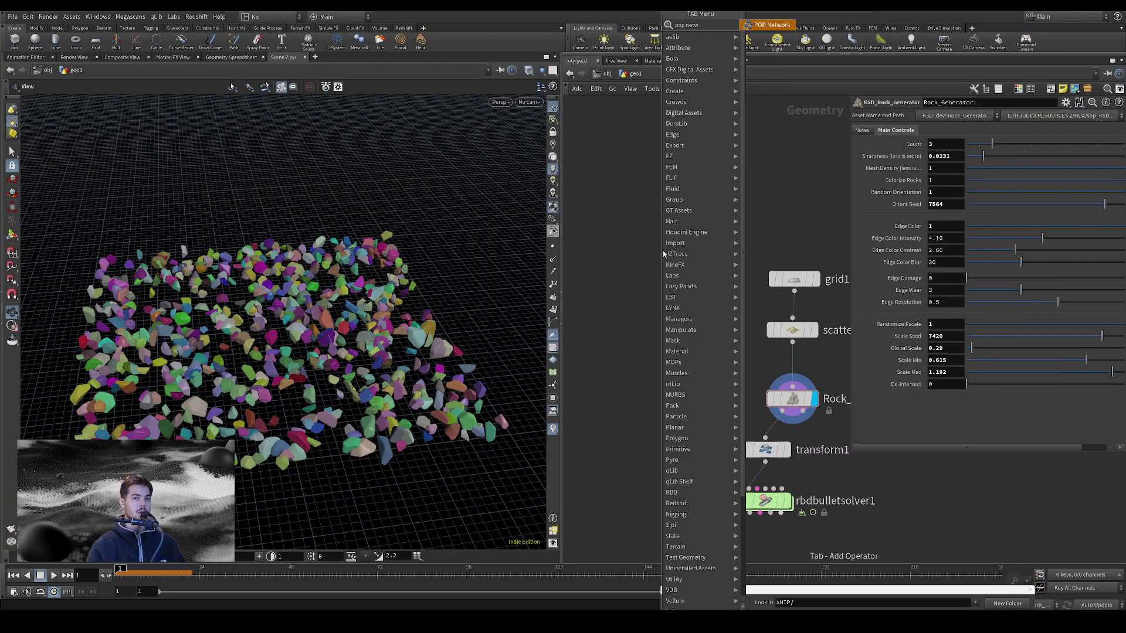
key("Return")
left_click(680, 248)
- Add a Sphere node above the POP network and connect it to the network's first input
key("Tab")
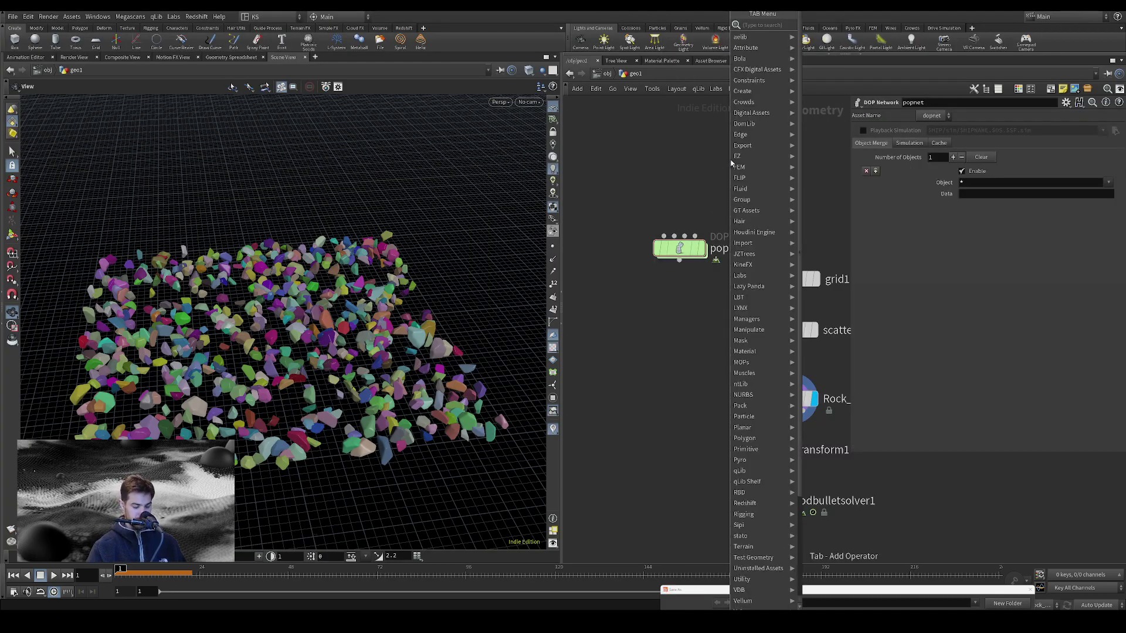
type("sphere")
key("Return")
left_click(730, 159)
left_click_drag(729, 173, 679, 251)
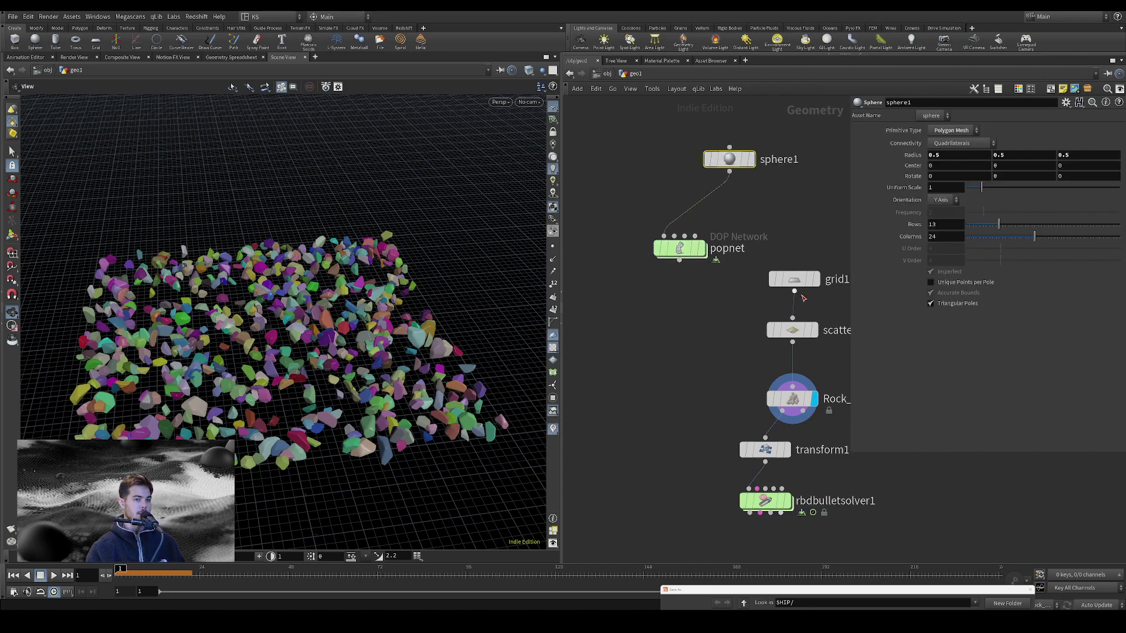
- Move the grid and scatter nodes together off to the side of the Rock Generator
middle_click_drag(746, 269, 661, 266)
left_click_drag(674, 275, 791, 330)
middle_click_drag(565, 349, 608, 354)
middle_click_drag(689, 318, 749, 340)
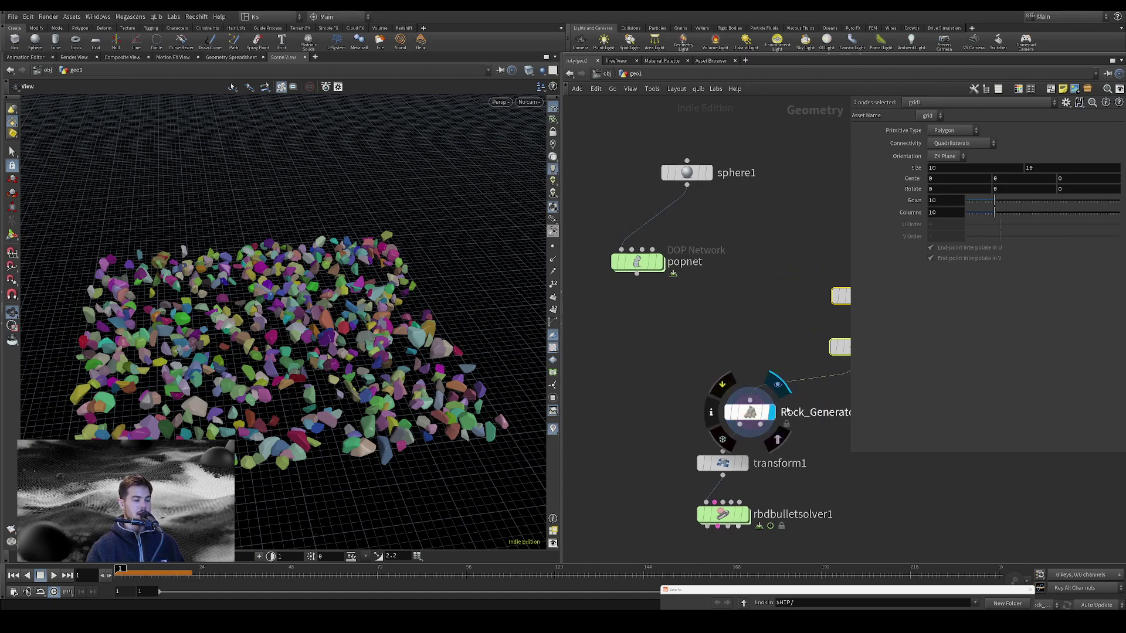
- Display the POP network's result and enter the network
middle_click_drag(732, 342, 664, 353)
middle_click_drag(583, 284, 680, 307)
left_click(681, 297)
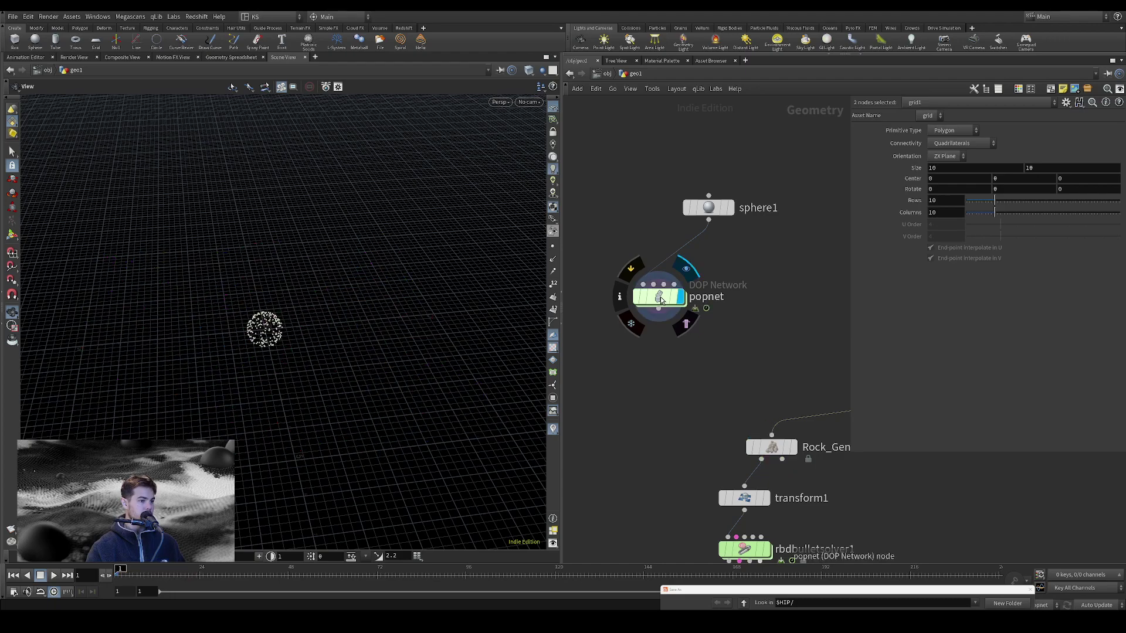
left_click(650, 300)
double_click(651, 302)
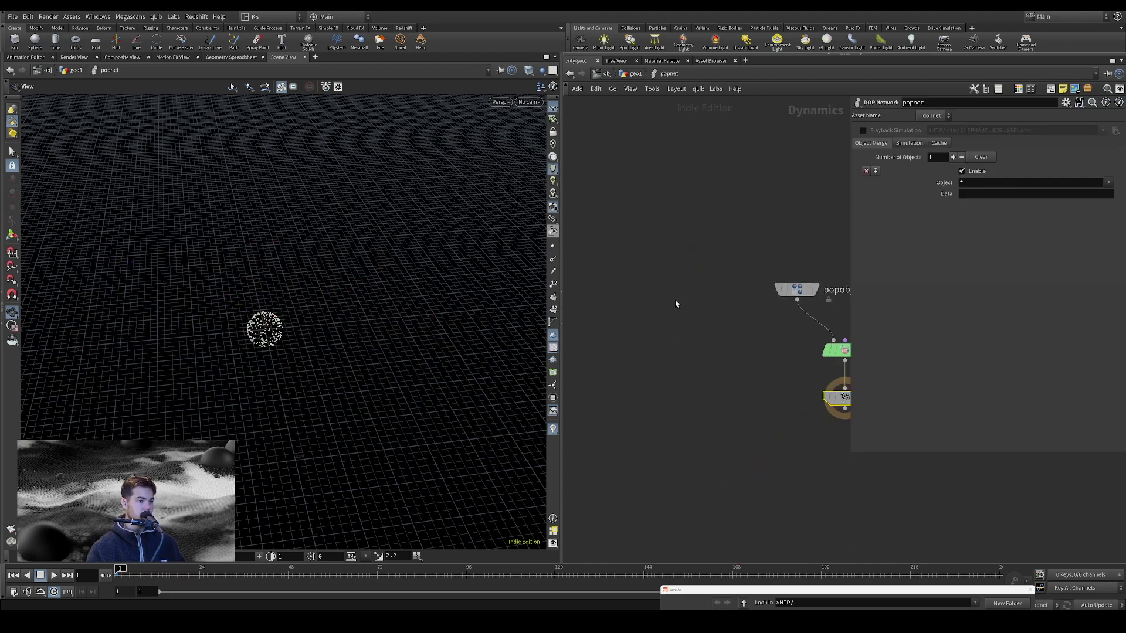
- Insert a POP Wind node between the POP source and the merge, and set its noise Amplitude to 1.44
key("Tab")
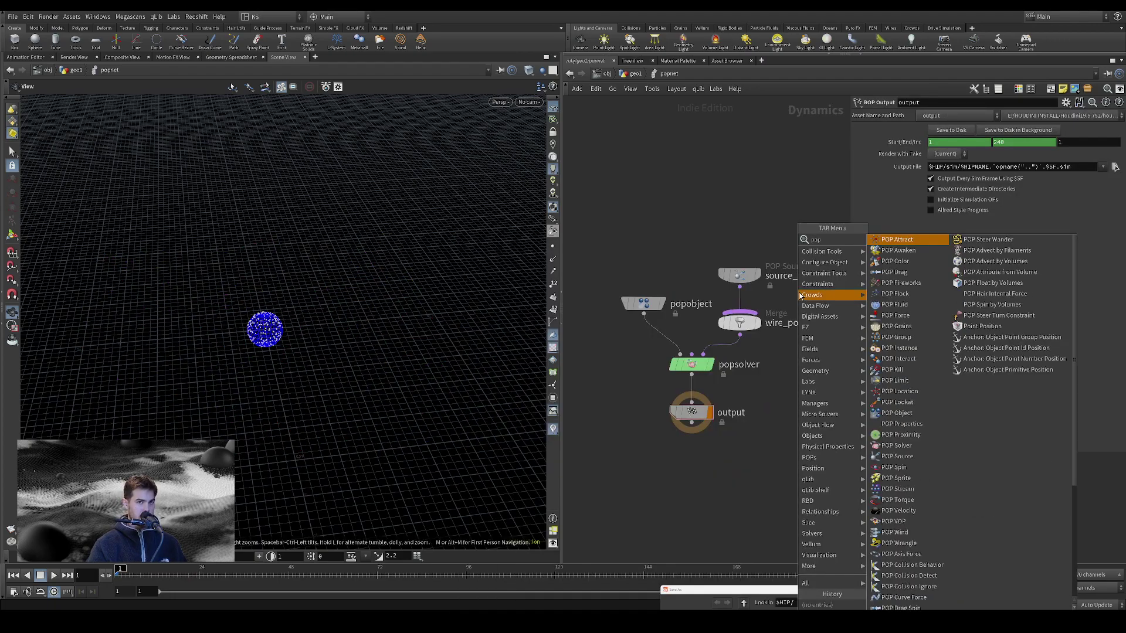
left_click(800, 296)
left_click(746, 297)
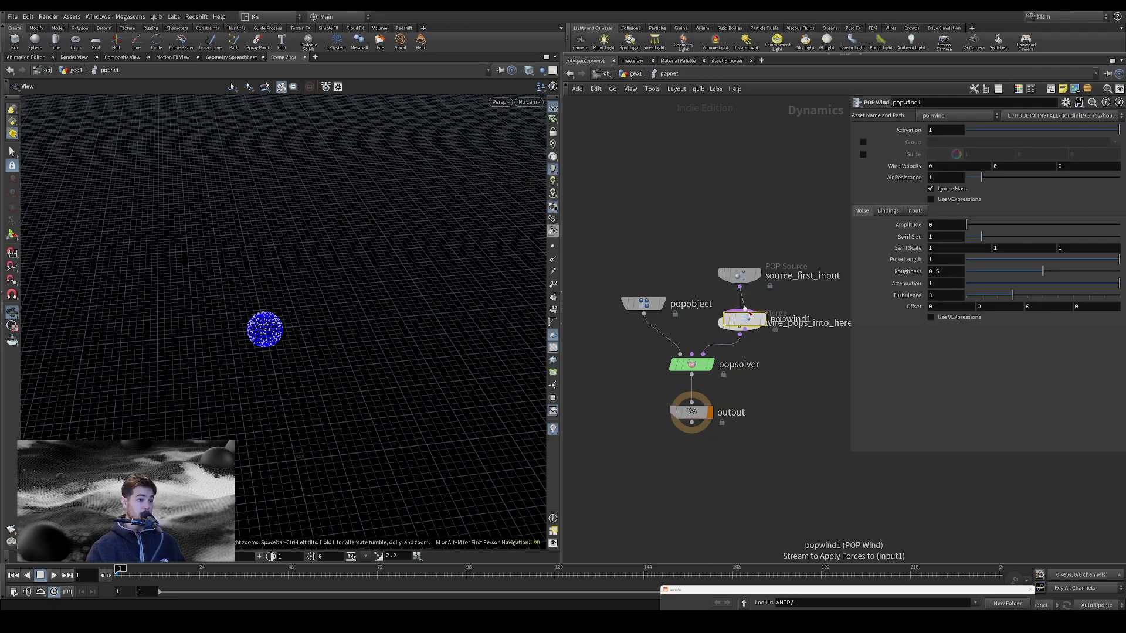
left_click(989, 225)
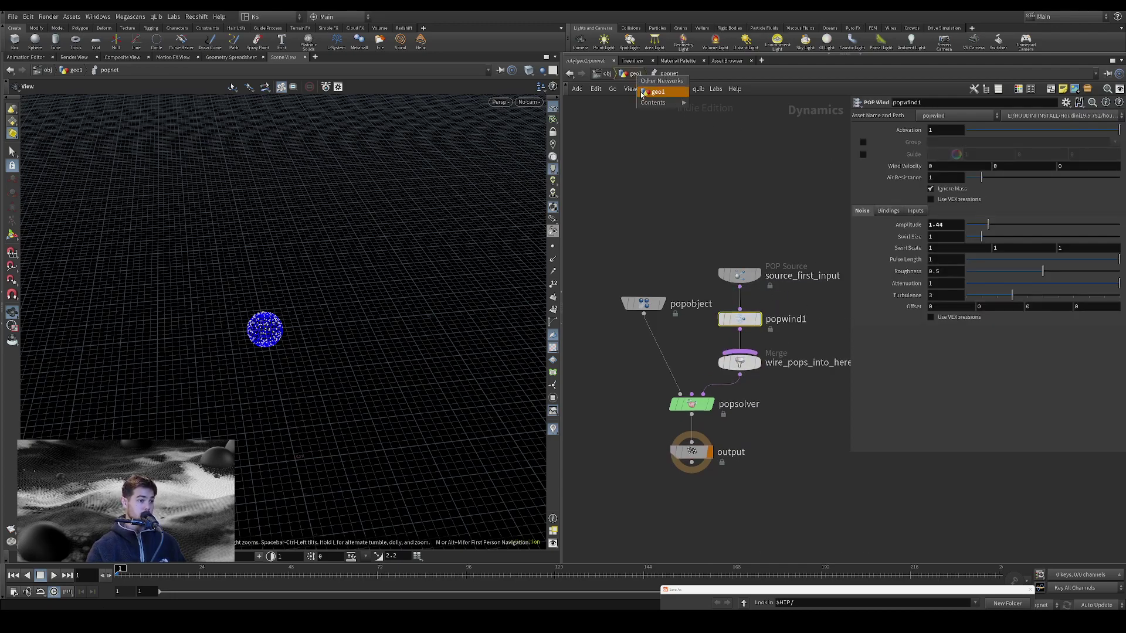
- Return to the geo1 level, play the particle simulation, and stop on frame 36
left_click(633, 75)
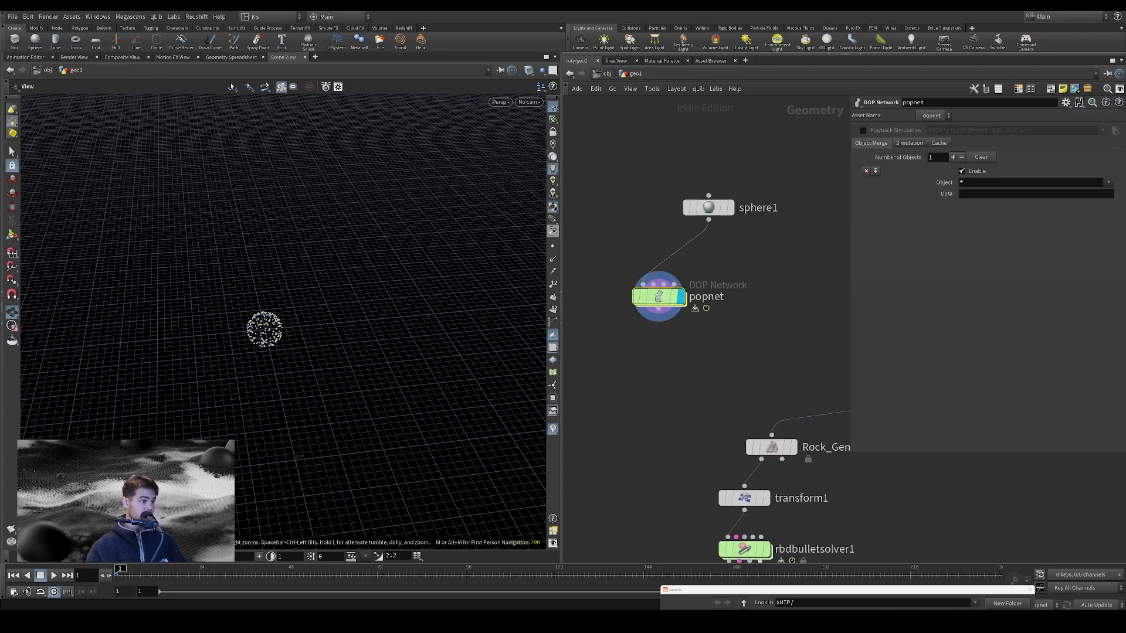
left_click(55, 577)
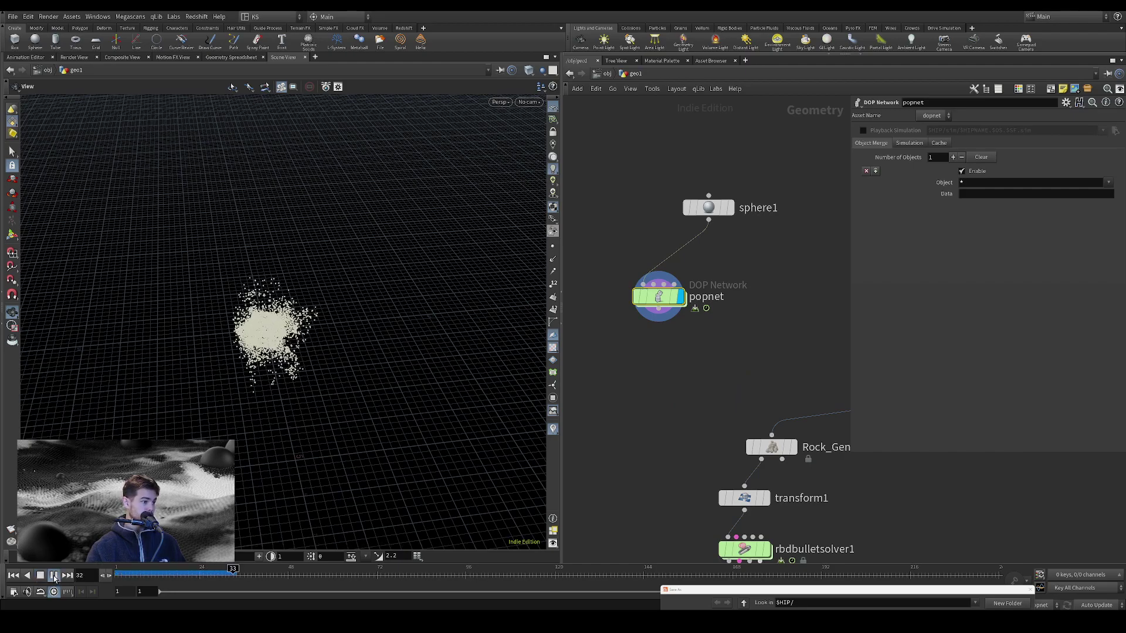
key("ctrl+Up")
left_click_drag(191, 570, 244, 572)
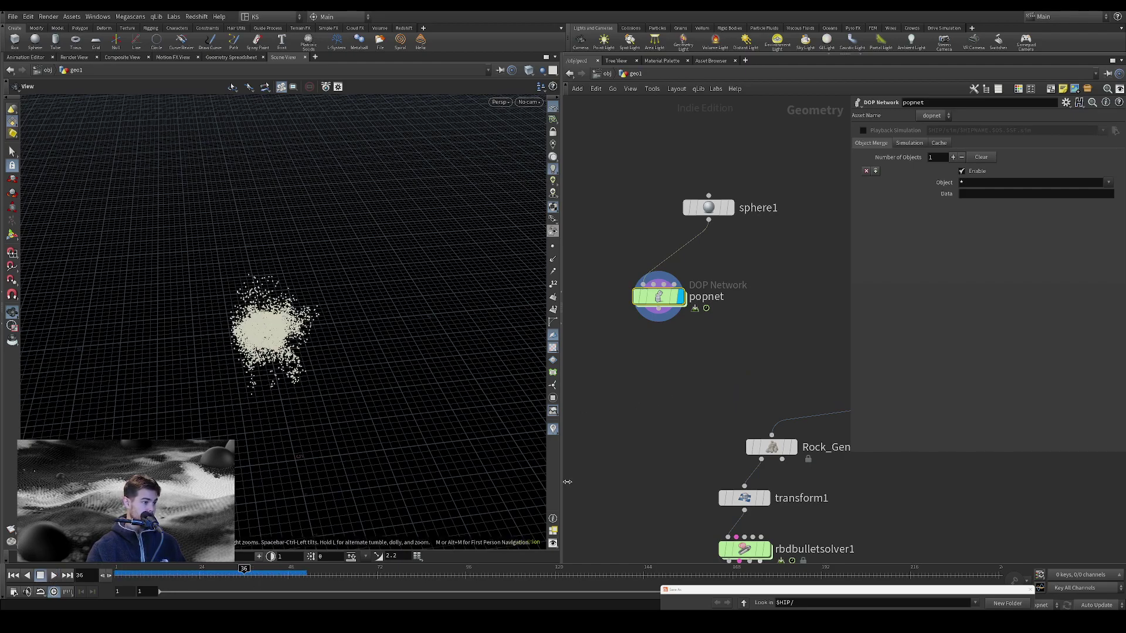
- Connect the POP network's output to the Rock Generator's input and display the Rock Generator
middle_click_drag(694, 342, 638, 332)
left_click_drag(607, 303, 720, 428)
left_click(742, 440)
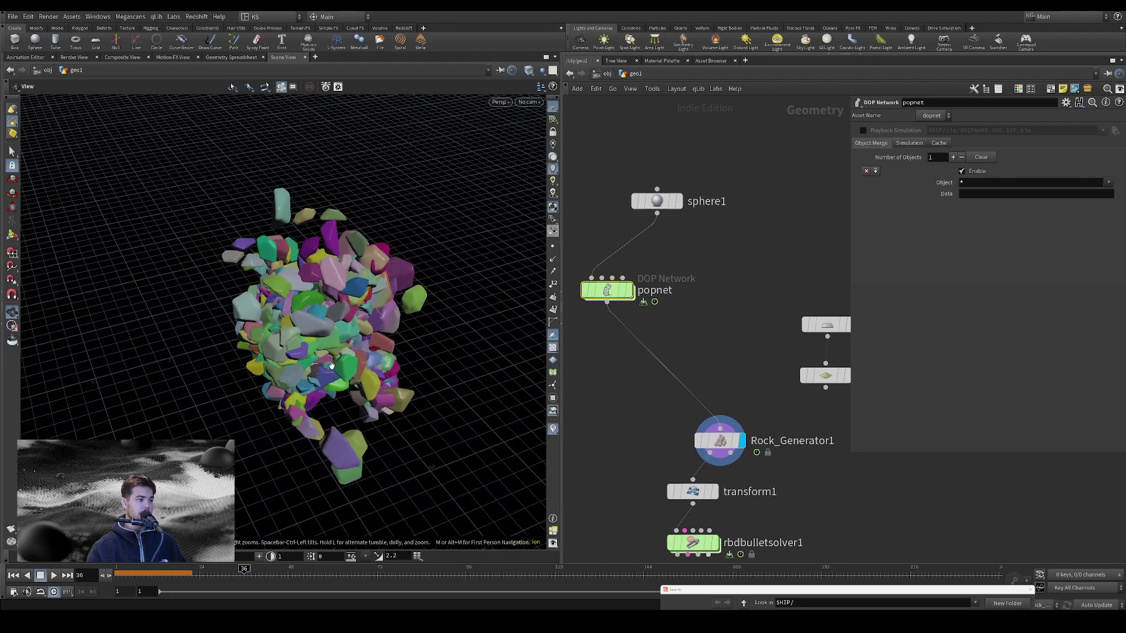
- Play the rocks following the wind-driven particles, examine them, and return to frame 1
left_click_drag(211, 575, 255, 569)
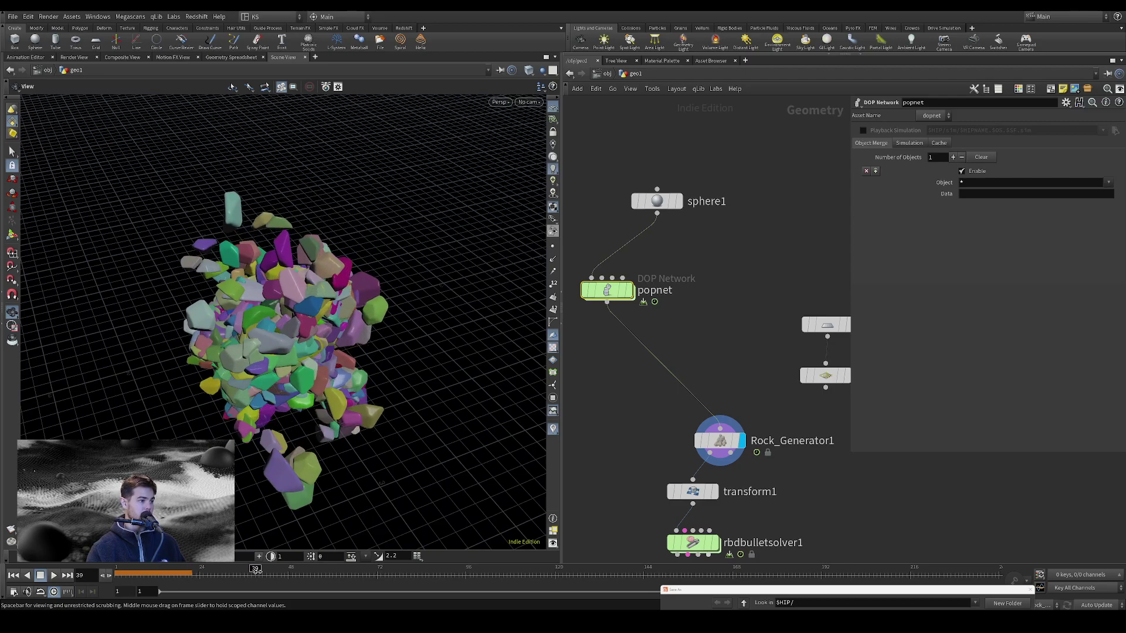
left_click(58, 576)
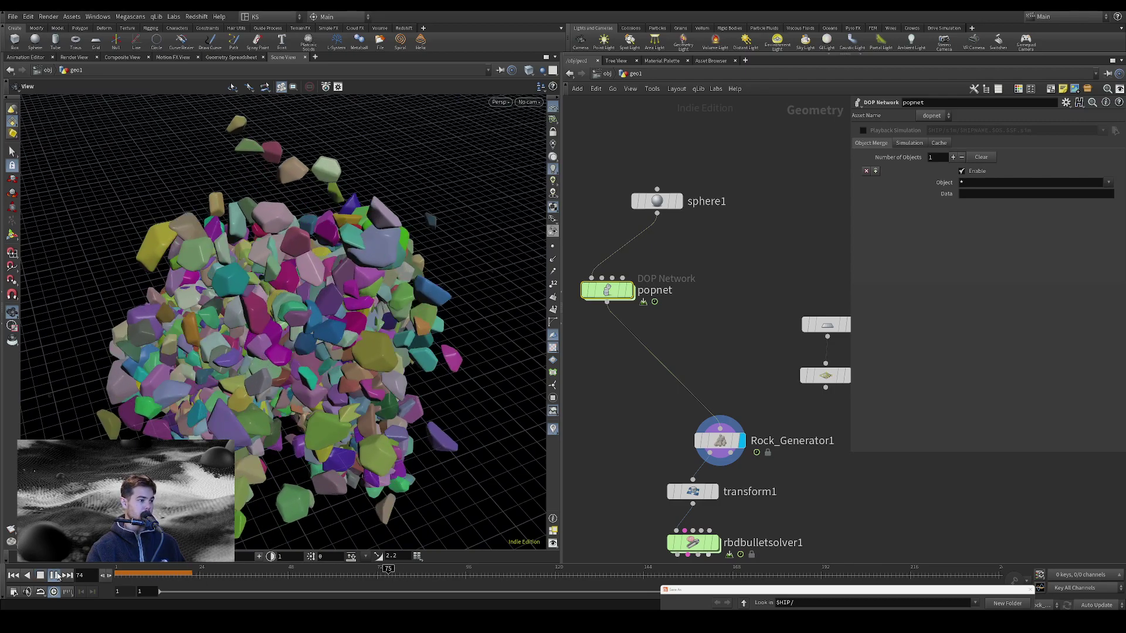
left_click(57, 576)
right_click_drag(330, 336, 269, 423)
left_click_drag(302, 579, 119, 583)
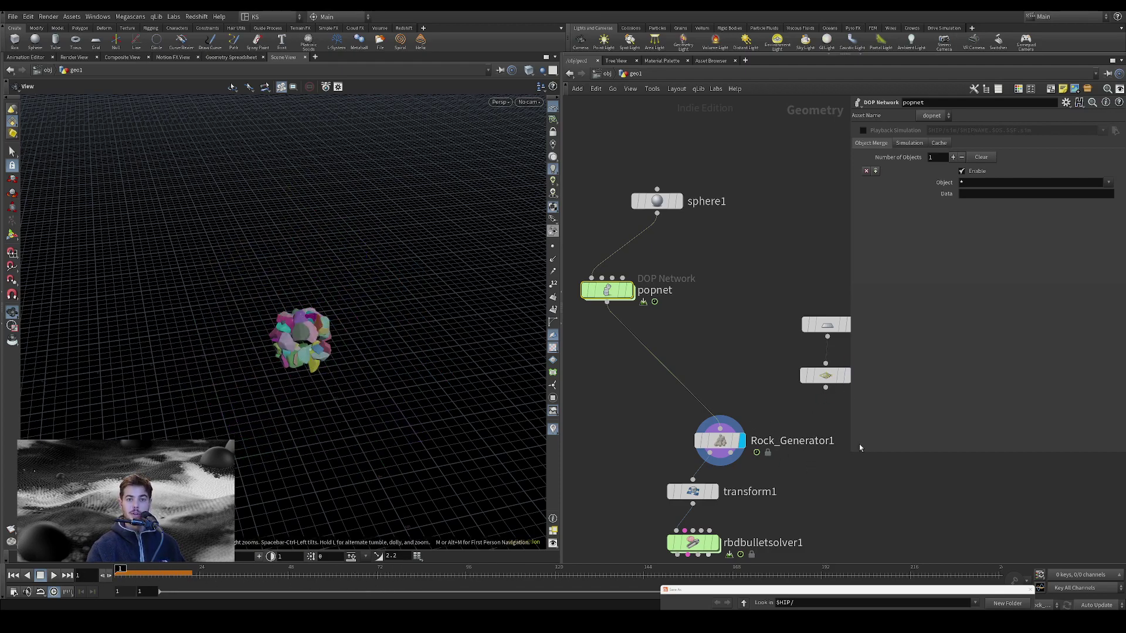
- Select the Rock Generator to show its main controls
left_click(719, 441)
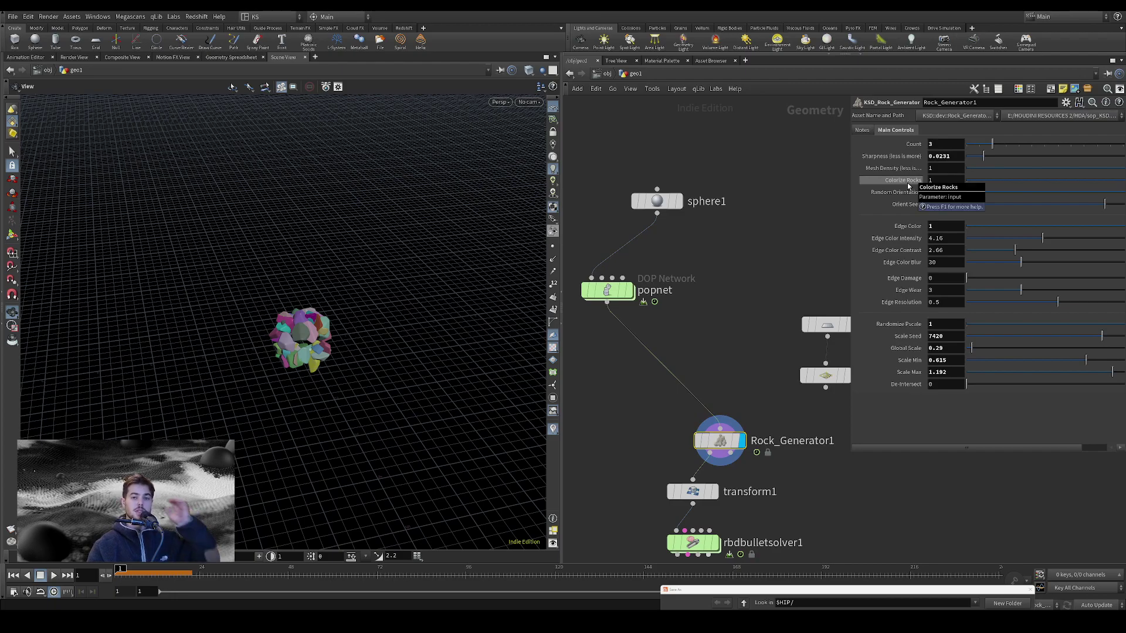